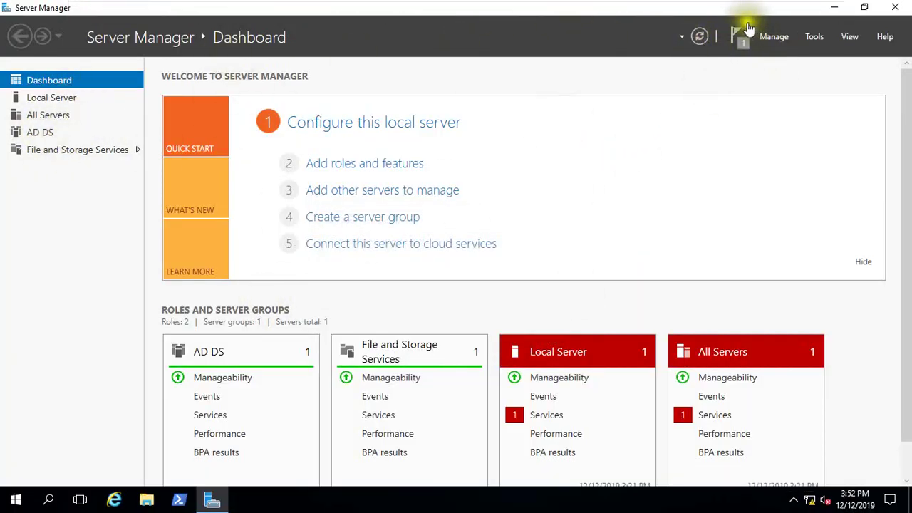
- Start adding roles and features with a role-based installation on the pool server lab.macro.com, proceeding to the server roles
left_click(772, 36)
left_click(798, 63)
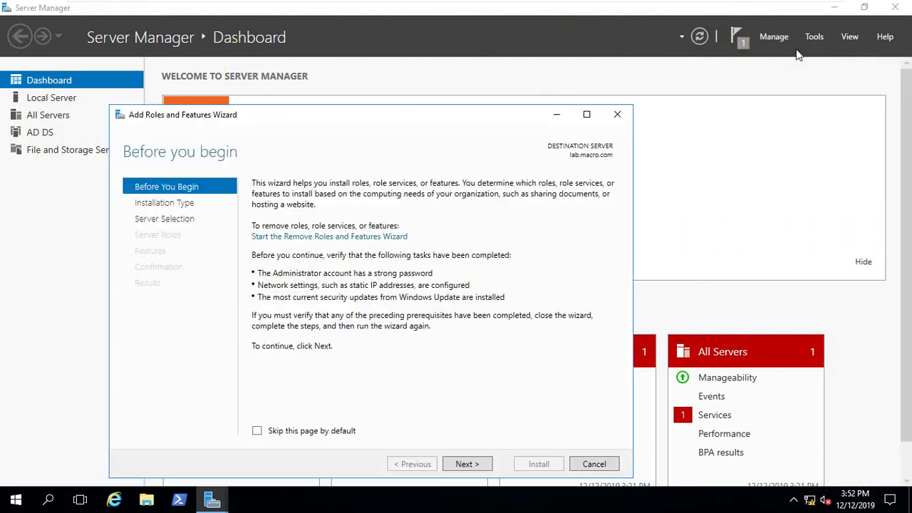
left_click_drag(366, 116, 376, 85)
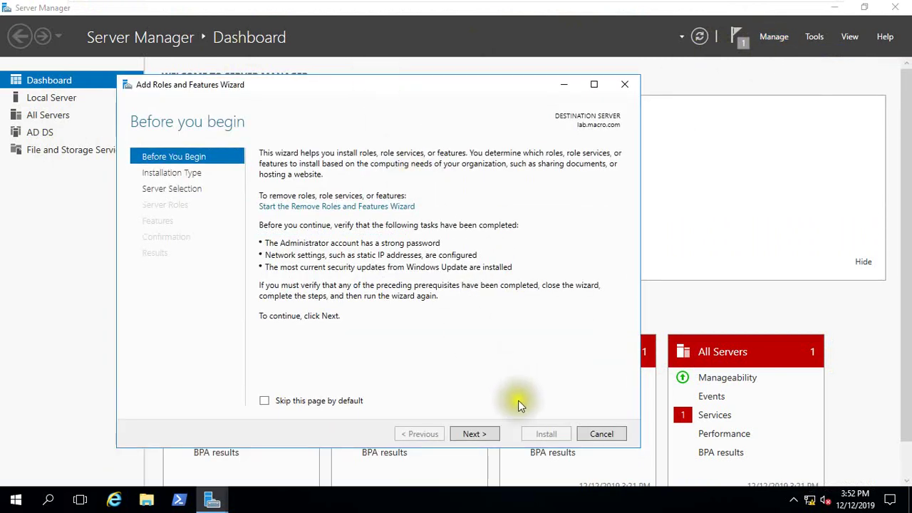
left_click(475, 435)
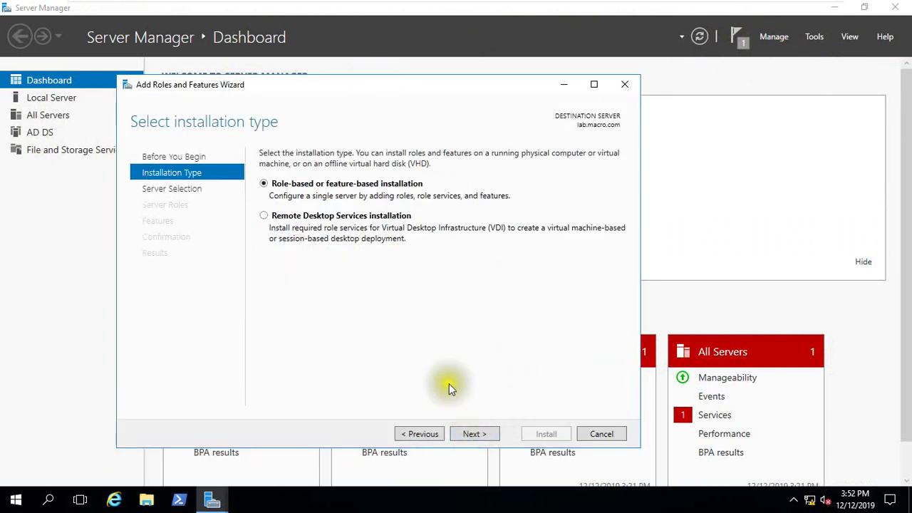
left_click(457, 436)
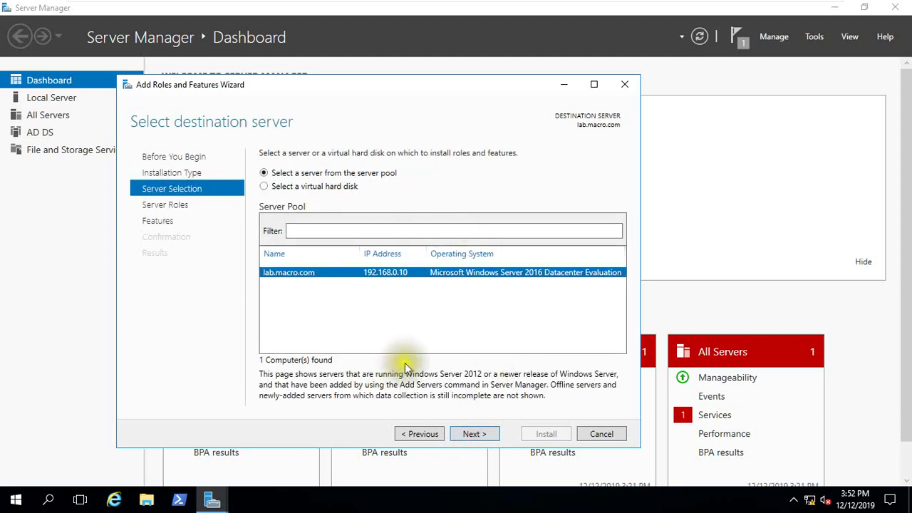
left_click(467, 432)
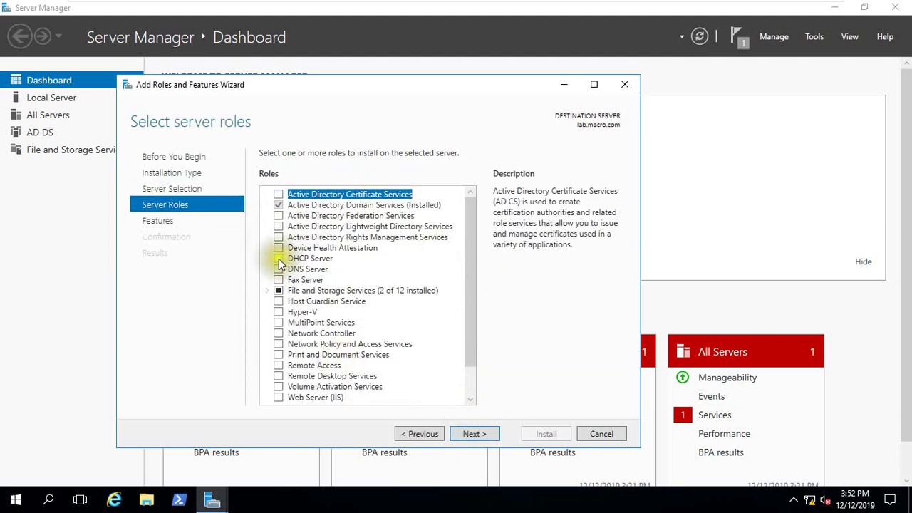
- Select the DHCP Server role with its required management tools, keep the default features, and start the installation
left_click(279, 259)
left_click(413, 373)
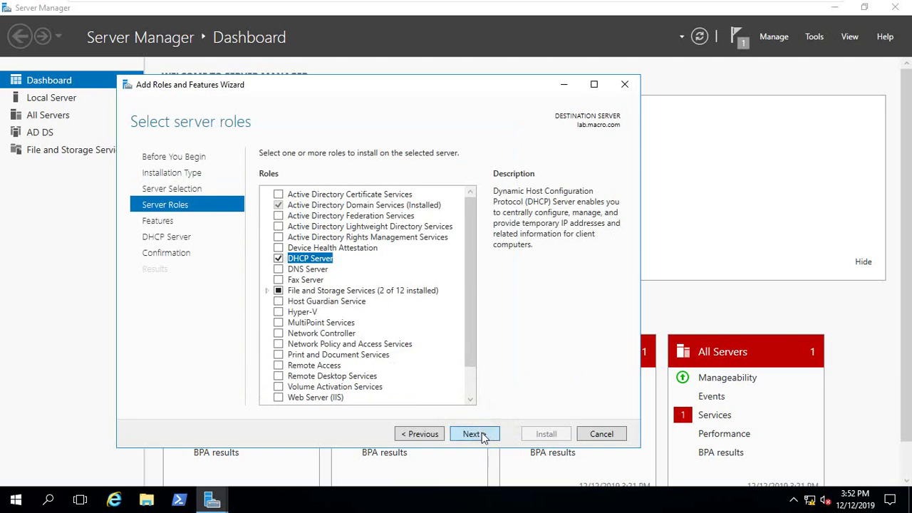
left_click(482, 437)
left_click(468, 433)
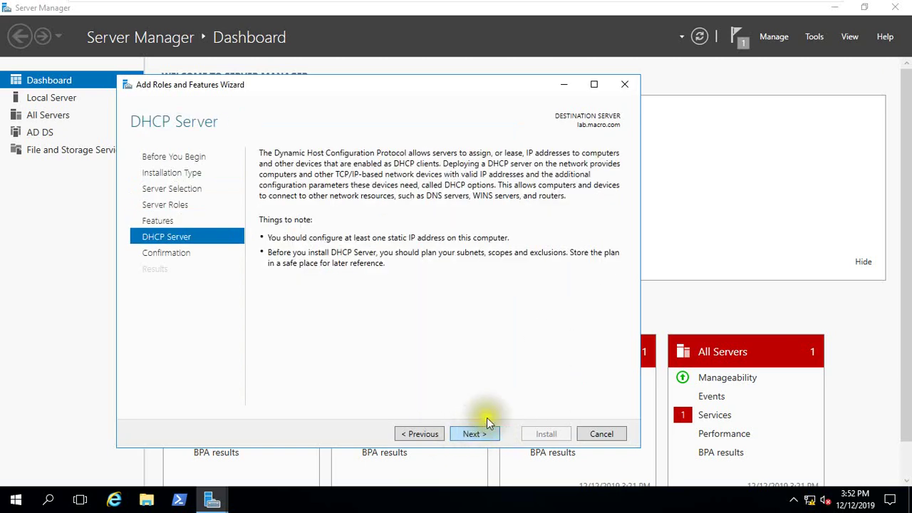
left_click(467, 431)
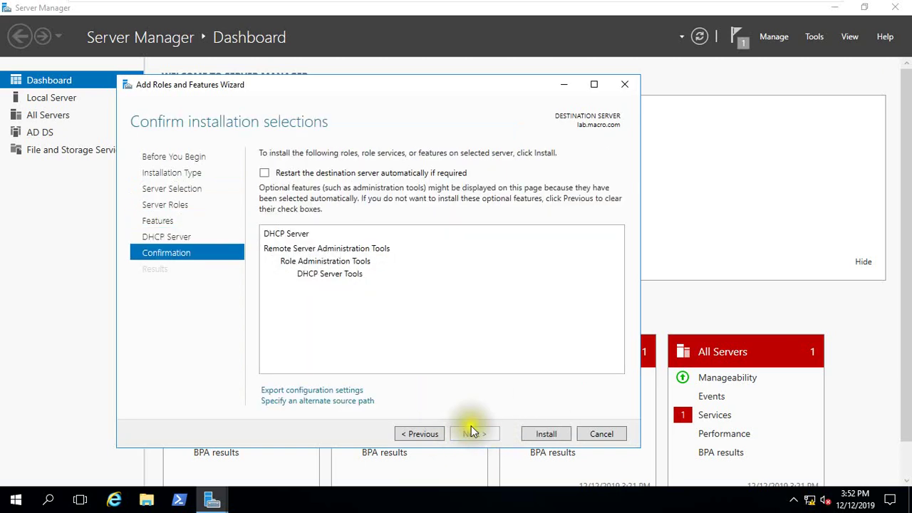
left_click(540, 435)
left_click_drag(320, 81, 593, 88)
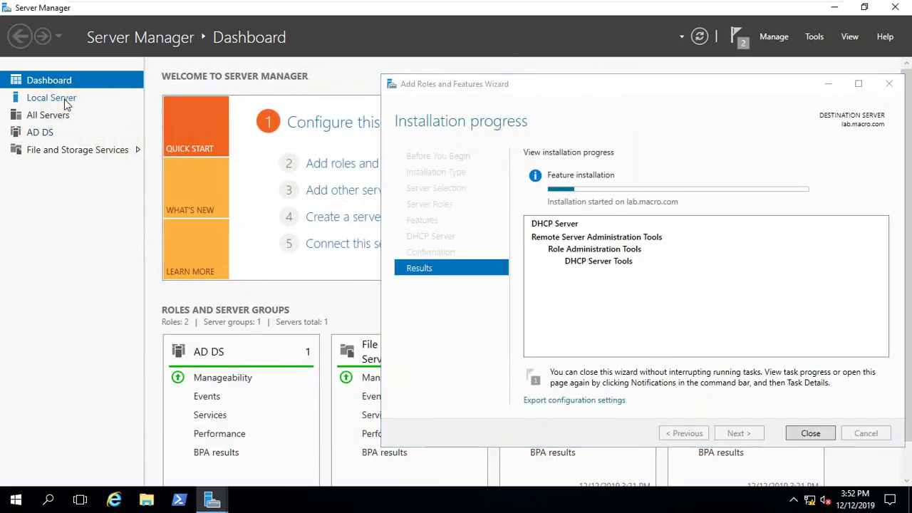
- Examine the local server's properties and the network connection details of the Ethernet1 adapter
left_click(65, 99)
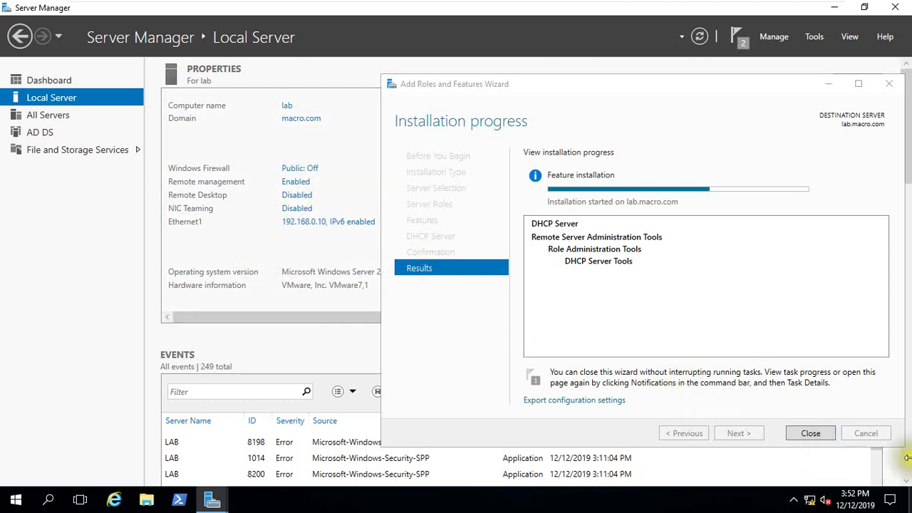
right_click(811, 500)
left_click(810, 489)
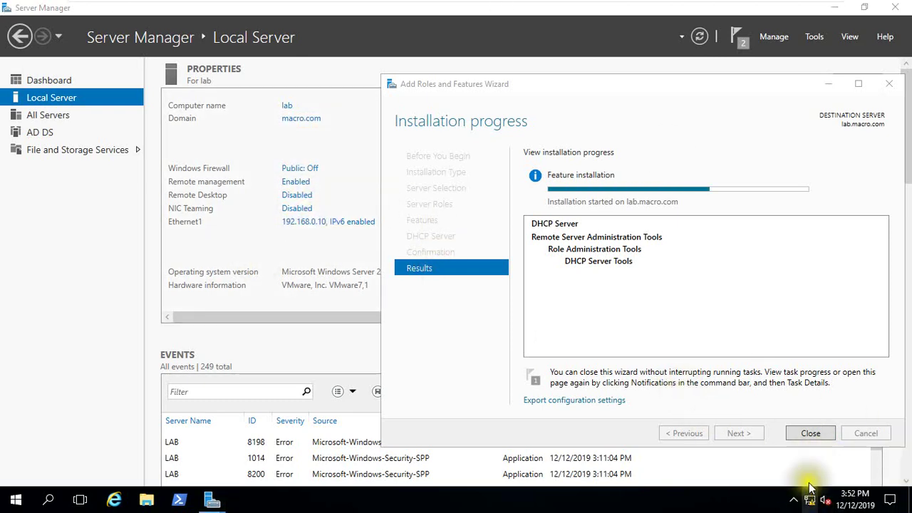
left_click(437, 184)
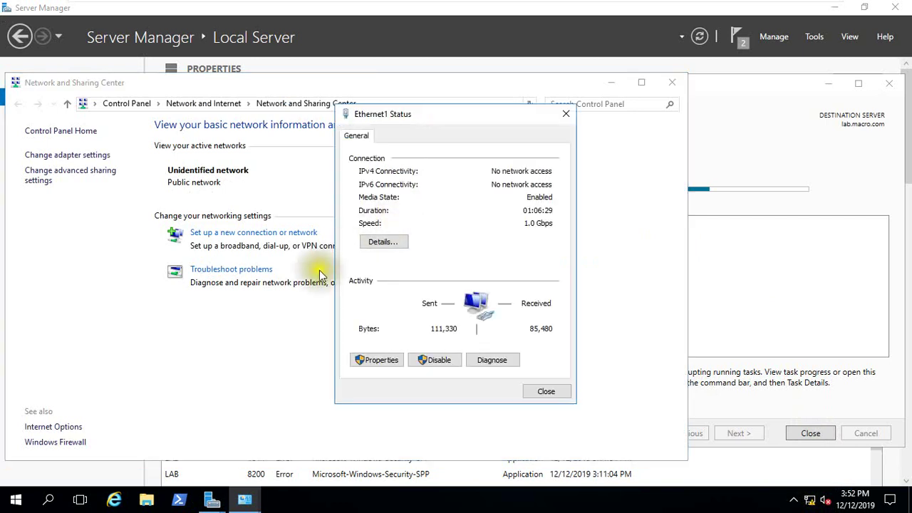
left_click(372, 242)
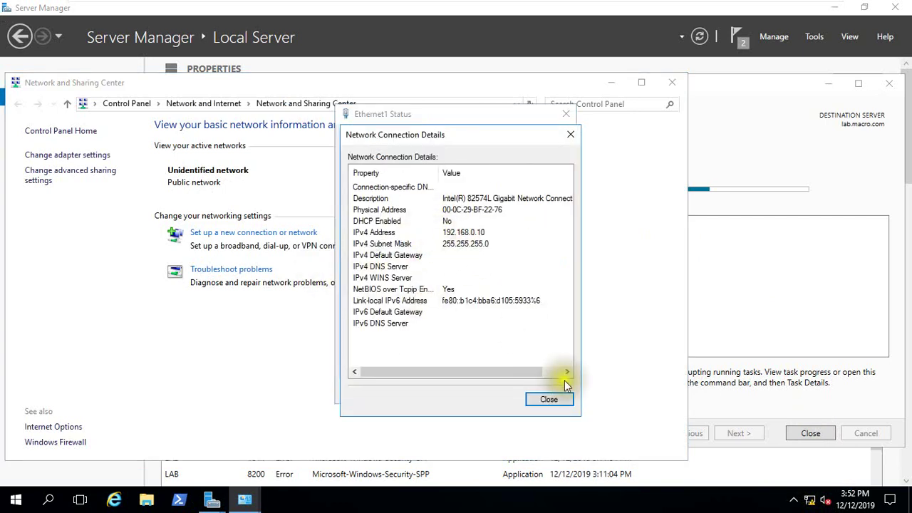
left_click(549, 399)
left_click(545, 392)
left_click(442, 184)
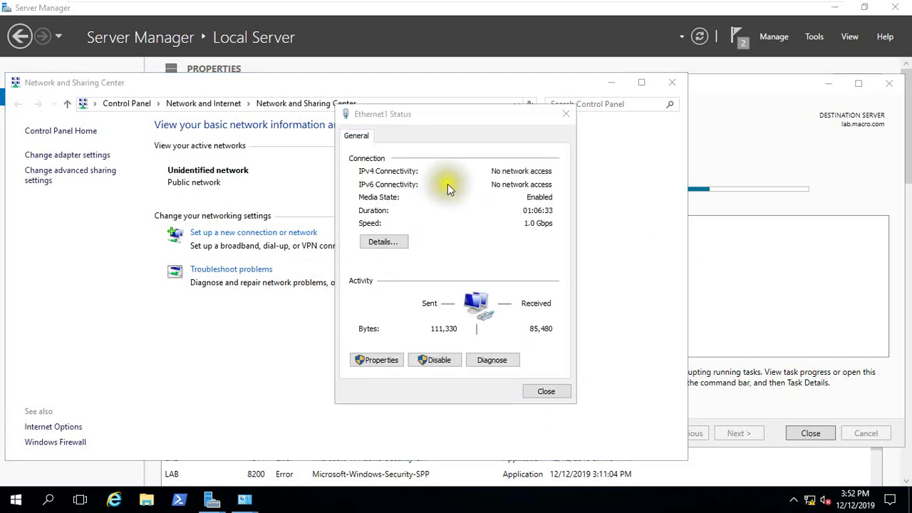
left_click(375, 243)
left_click(421, 244)
left_click(528, 400)
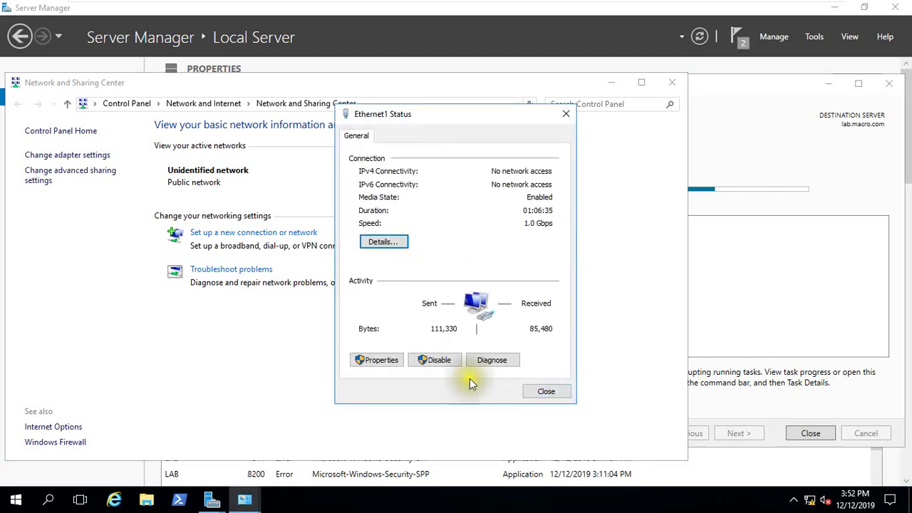
- Review the static TCP/IPv4 settings of the Ethernet1 adapter, then put the network windows away
left_click(381, 360)
double_click(453, 269)
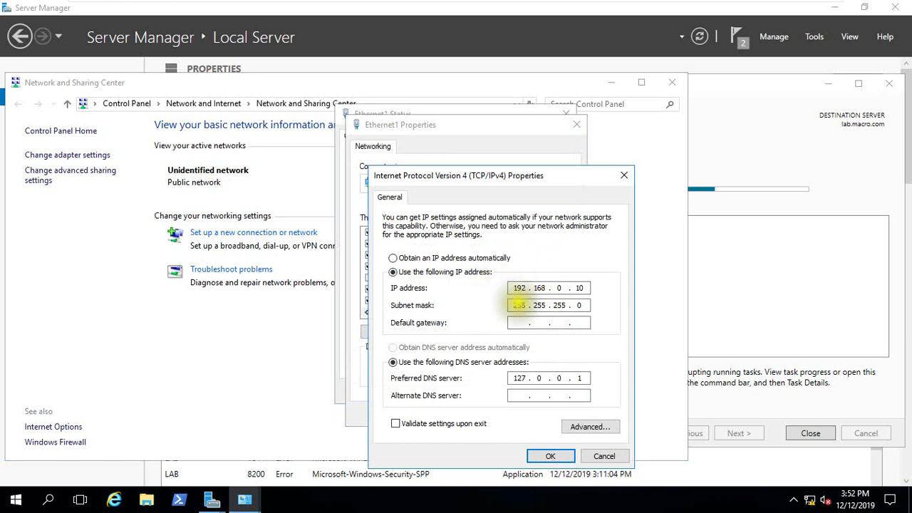
left_click(545, 455)
left_click(503, 413)
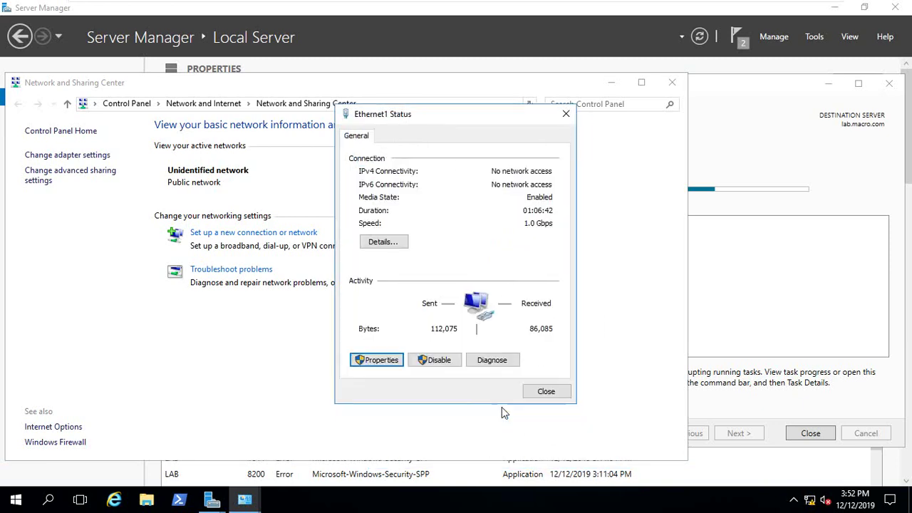
left_click(544, 391)
left_click(611, 83)
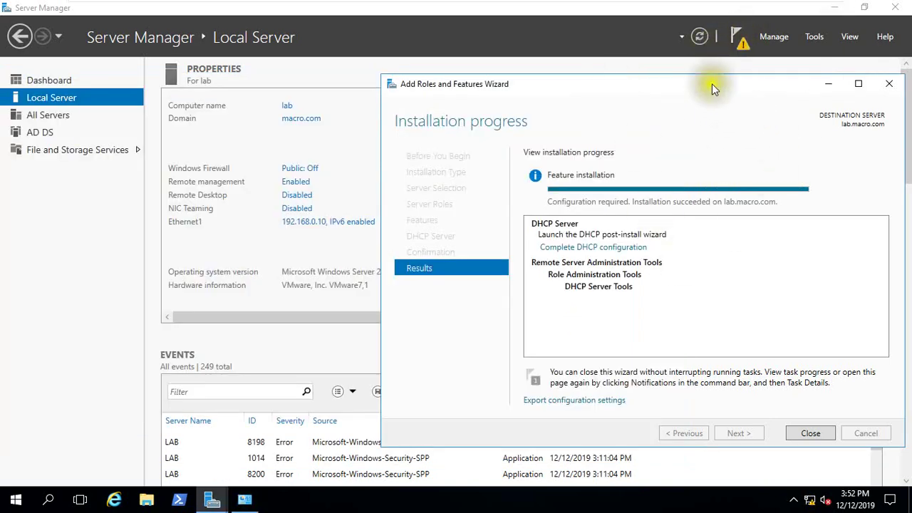
- Close the role installation wizard and run the DHCP post-install configuration, committing authorization with the MACRO\Administrator credentials
left_click_drag(712, 83, 532, 53)
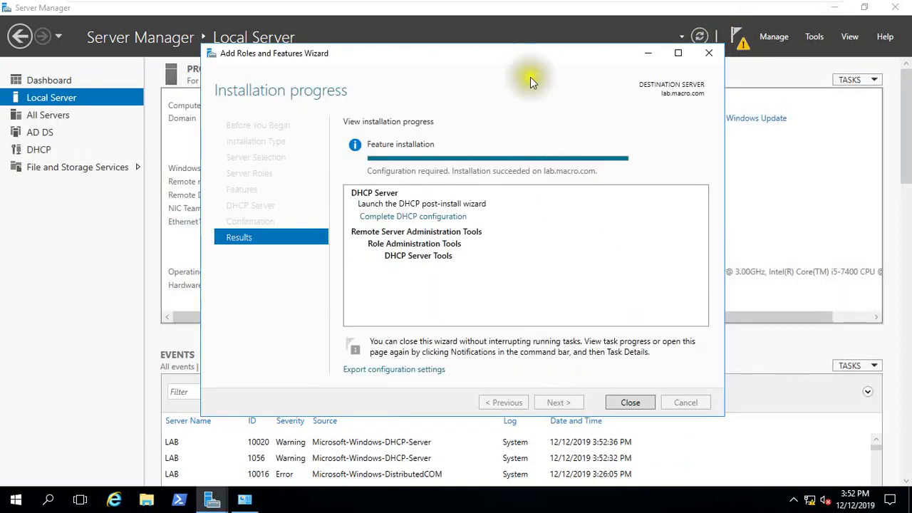
left_click(629, 403)
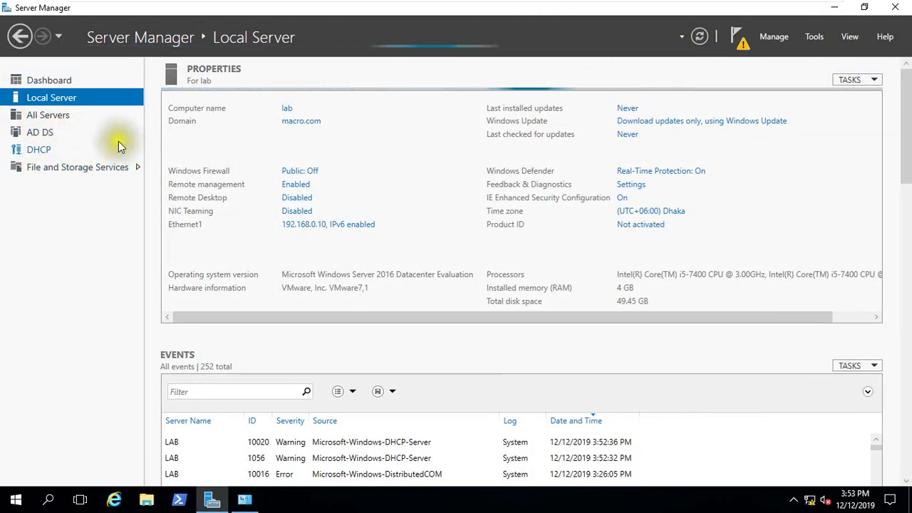
left_click(737, 39)
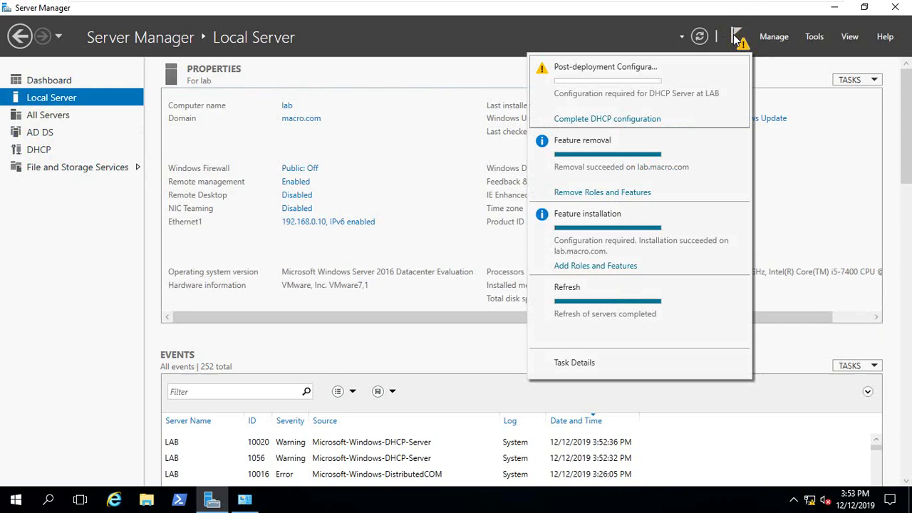
left_click(596, 119)
left_click(416, 430)
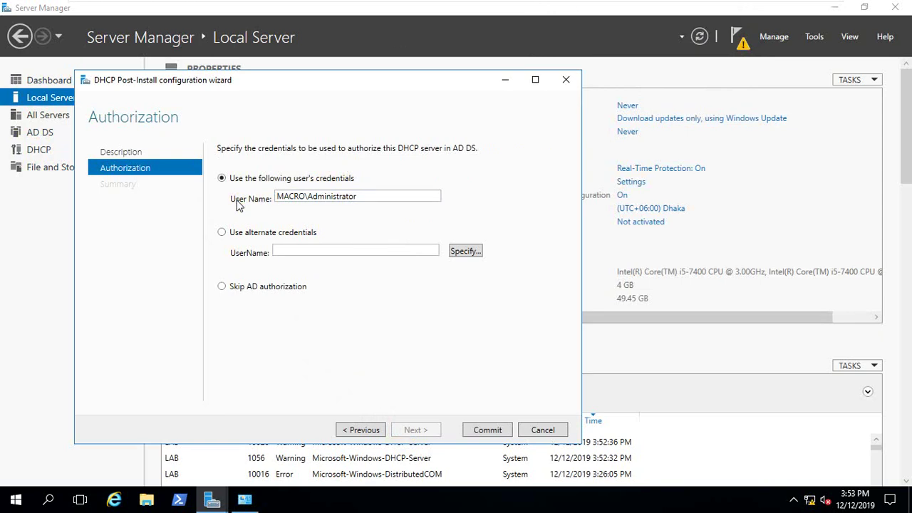
left_click(232, 175)
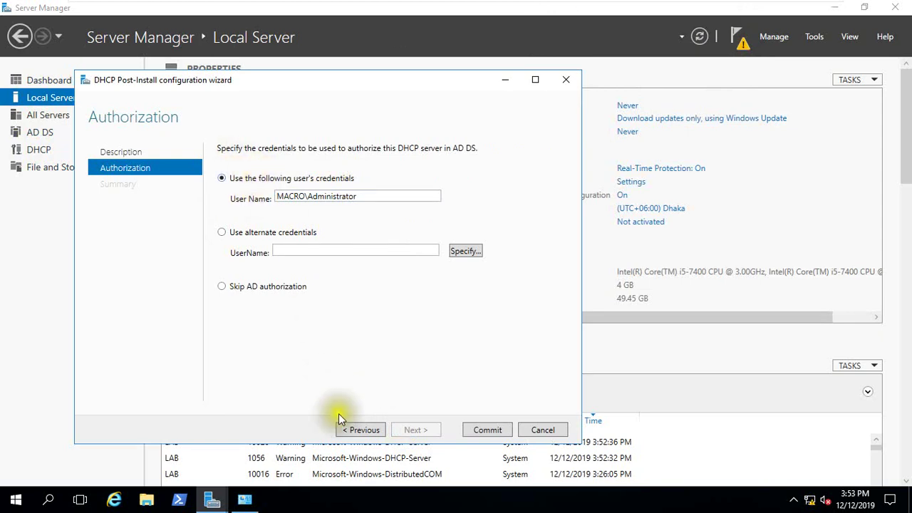
left_click(474, 430)
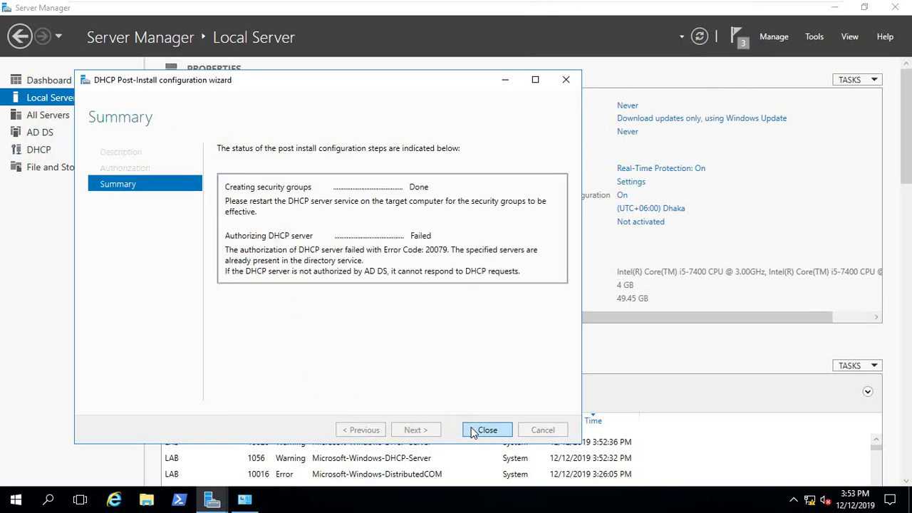
left_click(420, 407)
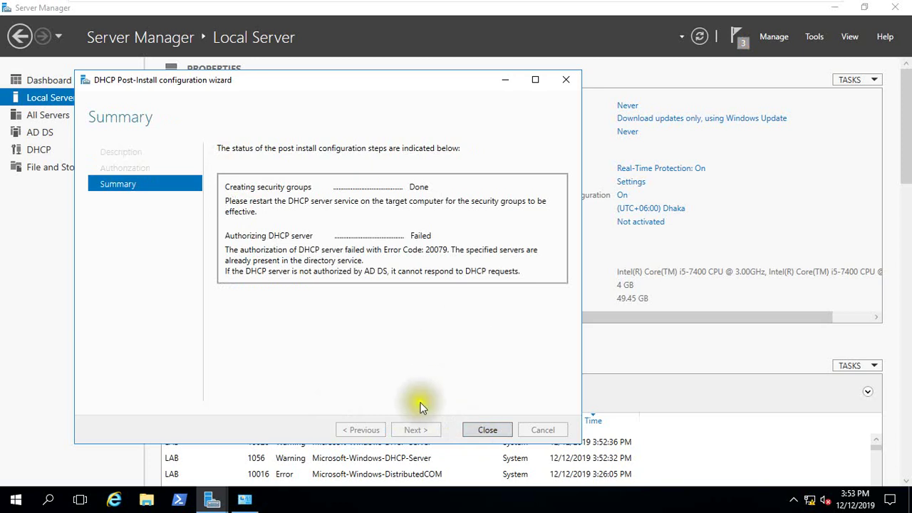
left_click(487, 431)
left_click(438, 167)
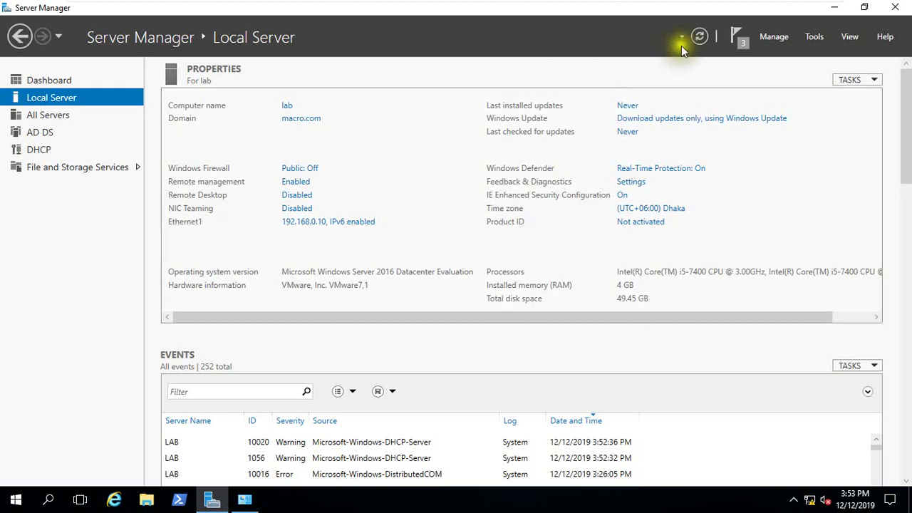
- Refresh the server information, then open the DHCP management console and maximize its window
left_click(700, 36)
left_click(770, 38)
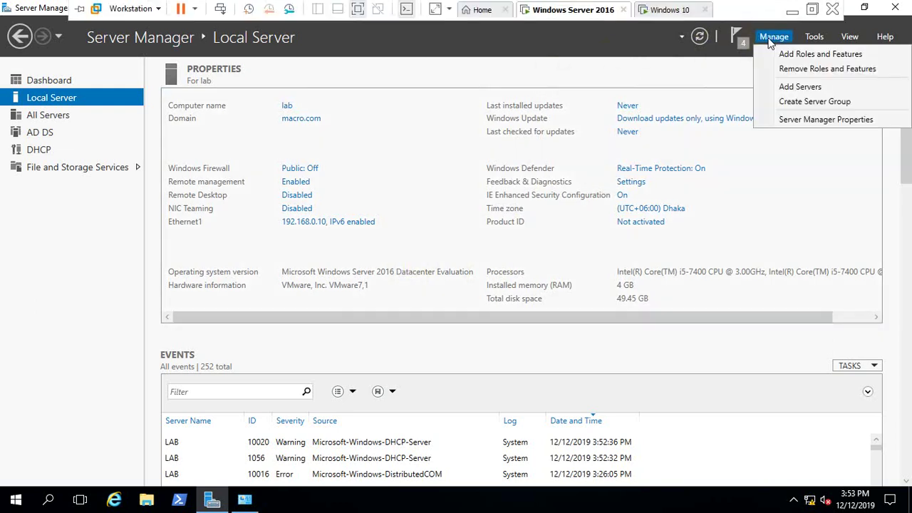
left_click(813, 38)
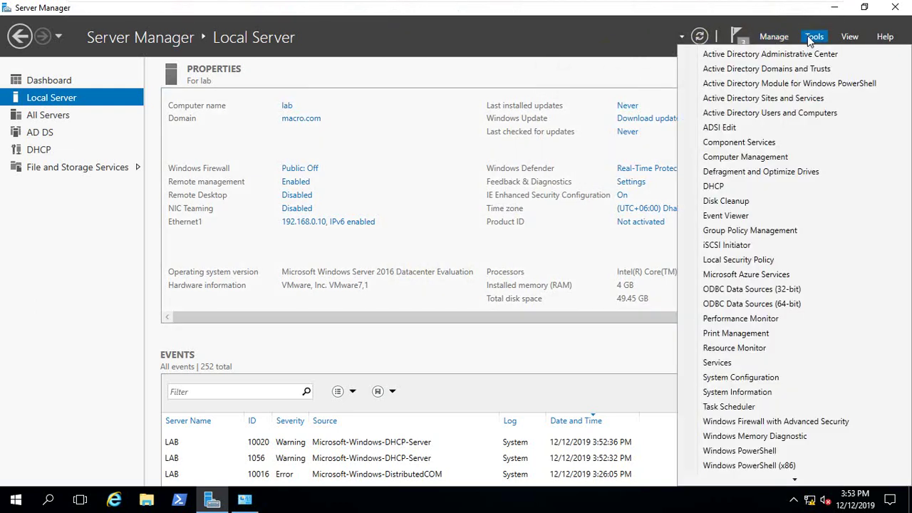
left_click(714, 188)
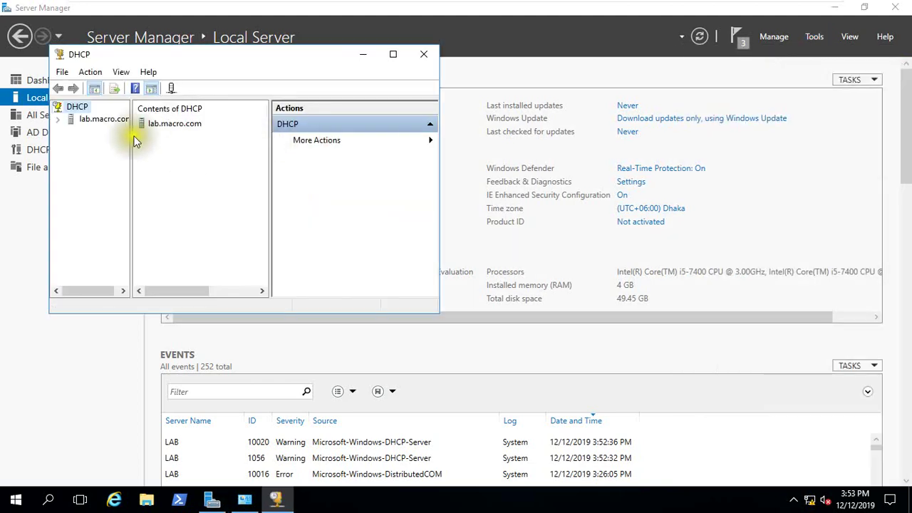
left_click_drag(281, 66, 379, 63)
left_click(489, 55)
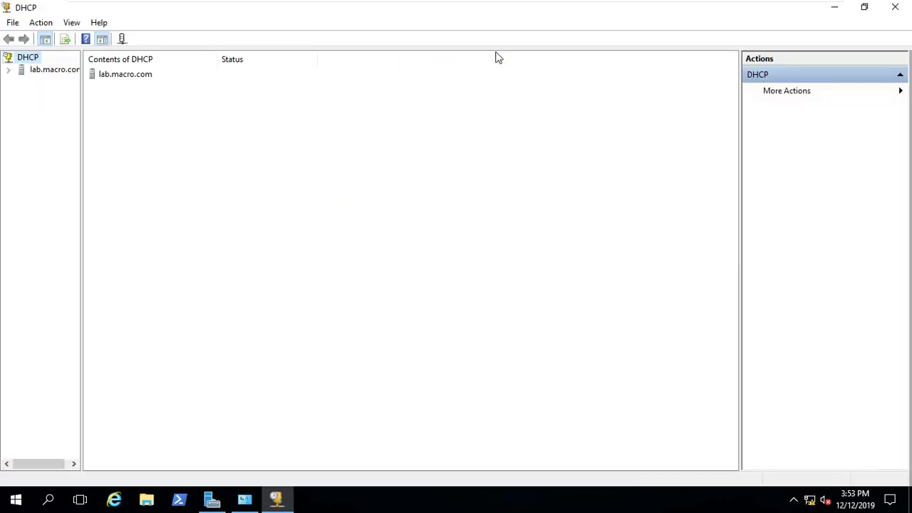
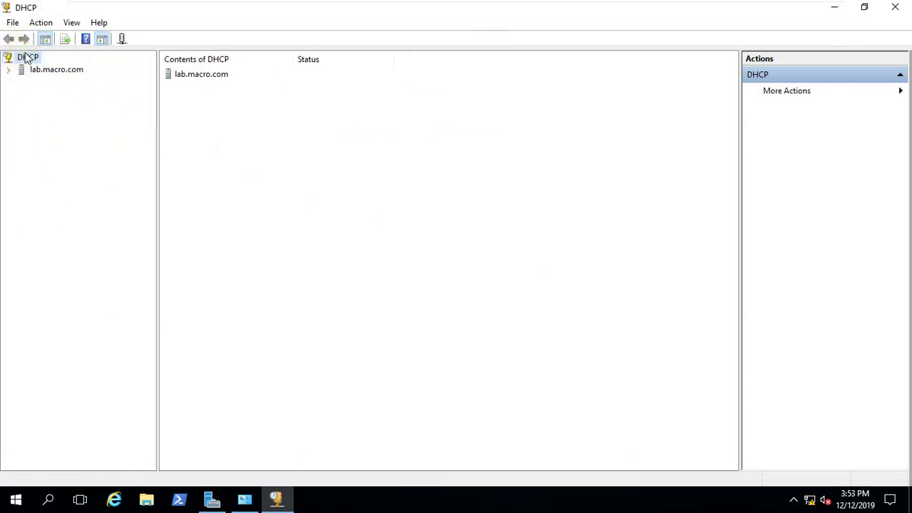
- Expand lab.macro.com and its IPv4 node in the DHCP tree, view Server Options, and select IPv4
left_click(9, 70)
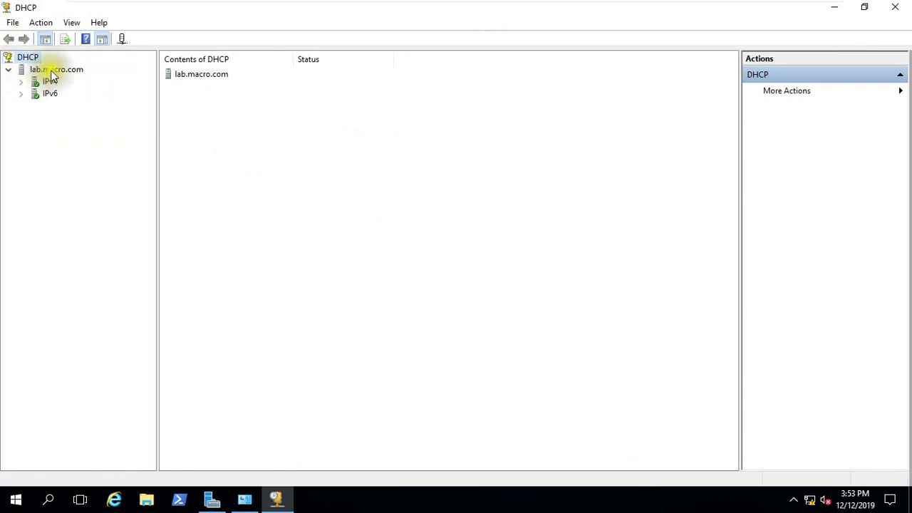
left_click(21, 82)
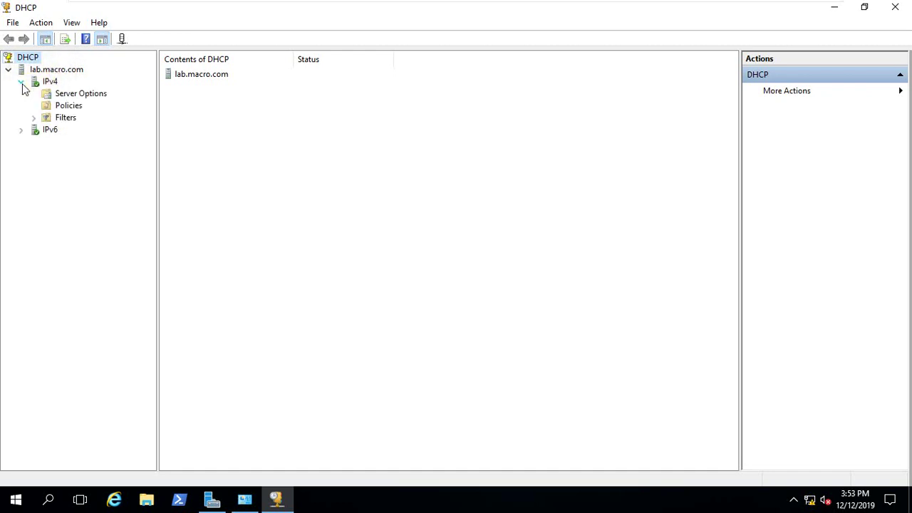
left_click(74, 95)
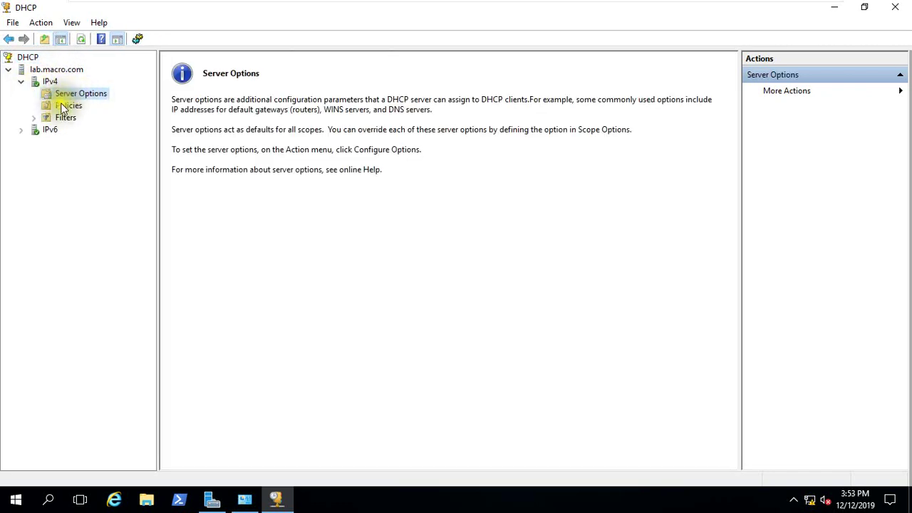
right_click(63, 98)
left_click(48, 80)
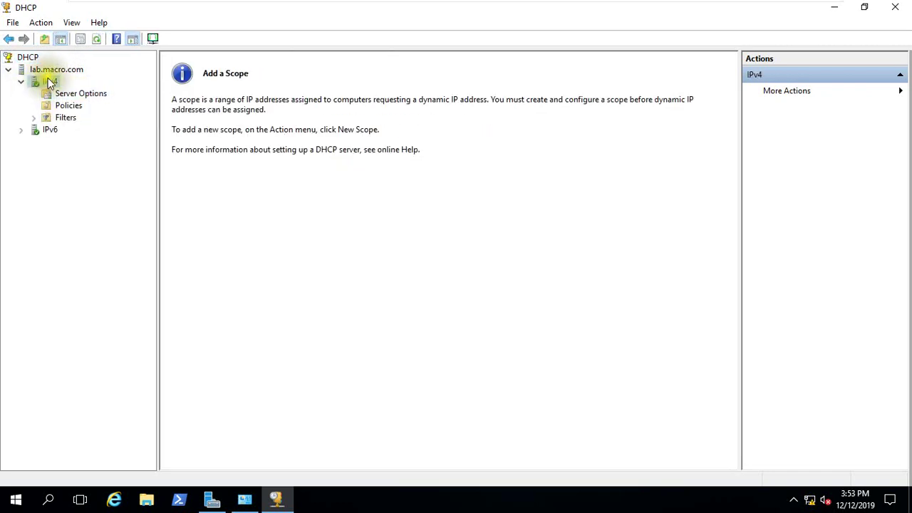
- Start a new IPv4 scope named Scope A with the address range 192.168.0.11 to 192.168.0.254 and subnet mask 255.255.255.0
right_click(47, 81)
left_click(93, 107)
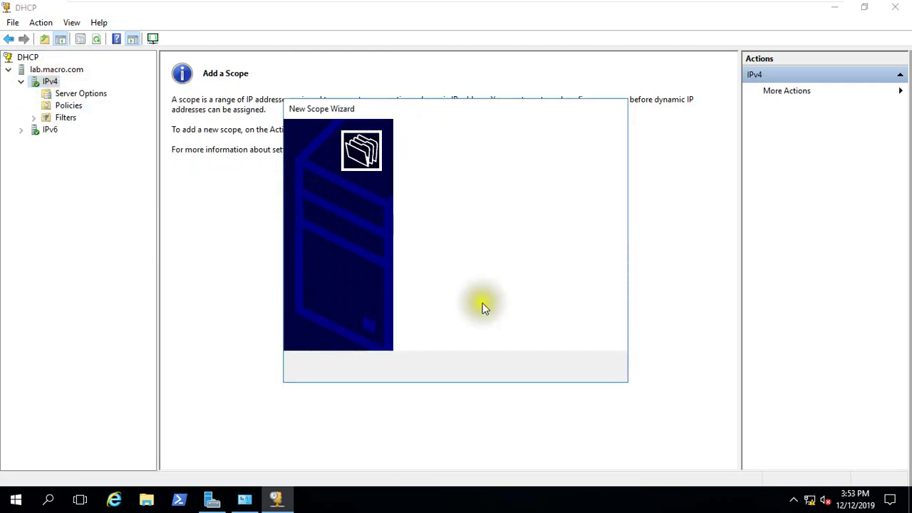
left_click(535, 369)
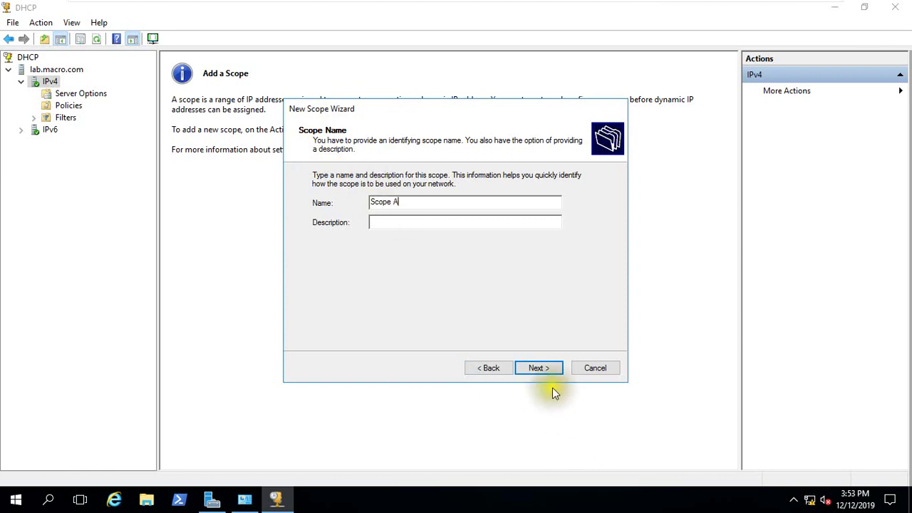
left_click(543, 368)
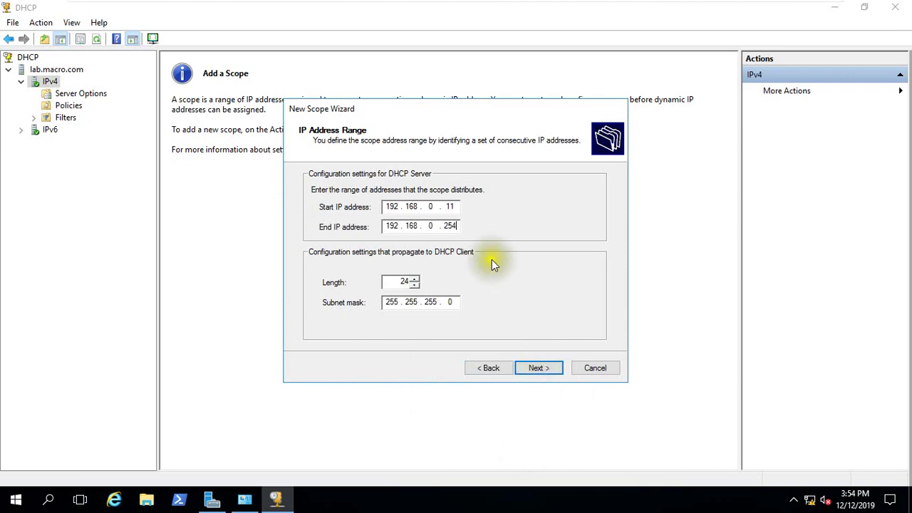
left_click(530, 368)
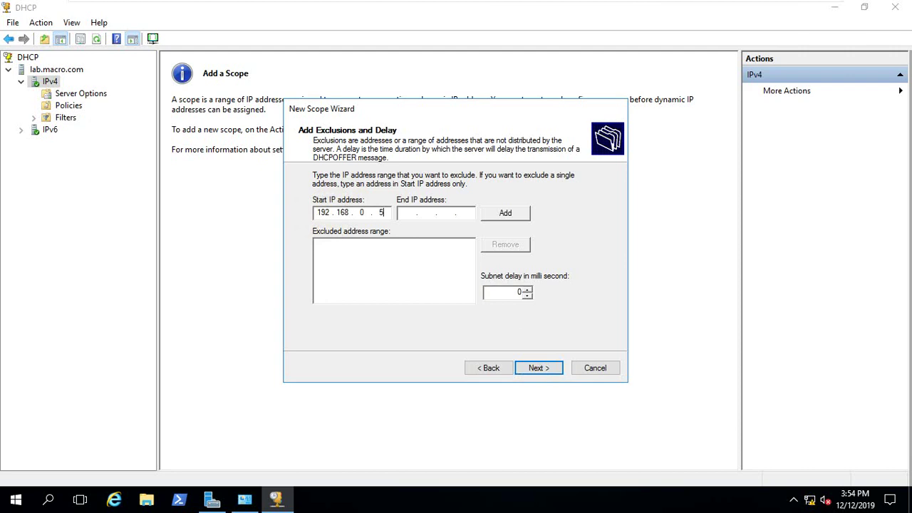
- Exclude addresses 192.168.0.50 to 192.168.0.100 from the scope and accept the default lease duration
left_click(407, 214)
left_click(511, 214)
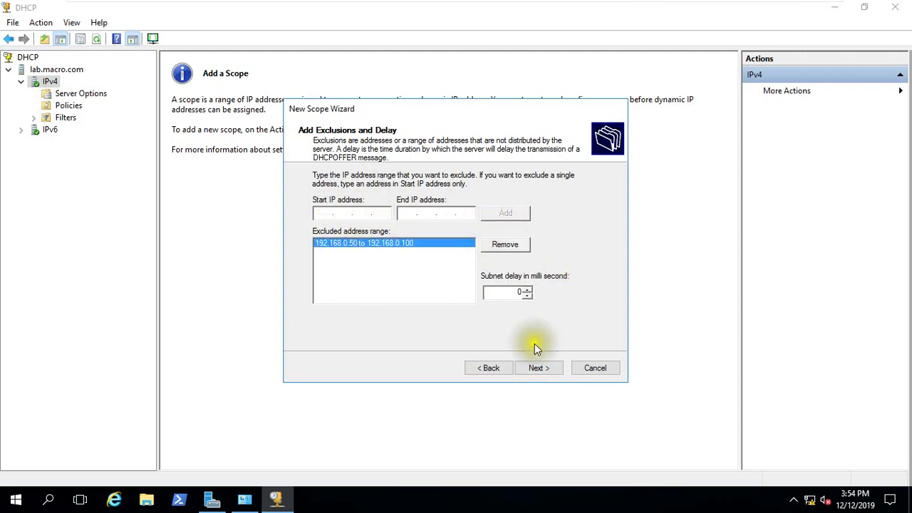
left_click(535, 371)
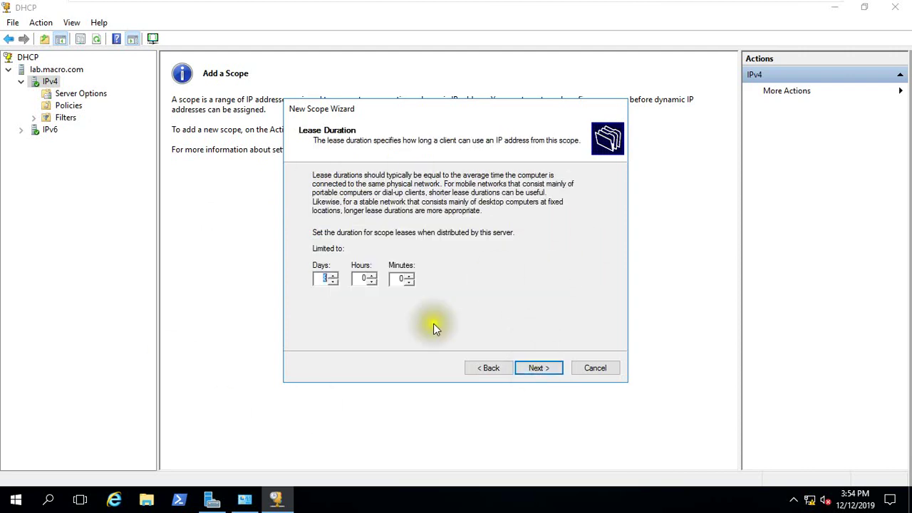
left_click(533, 371)
- Configure the scope options with router 192.168.0.1, the default macro.com DNS settings and no WINS server, then finish creating the active scope
left_click(534, 368)
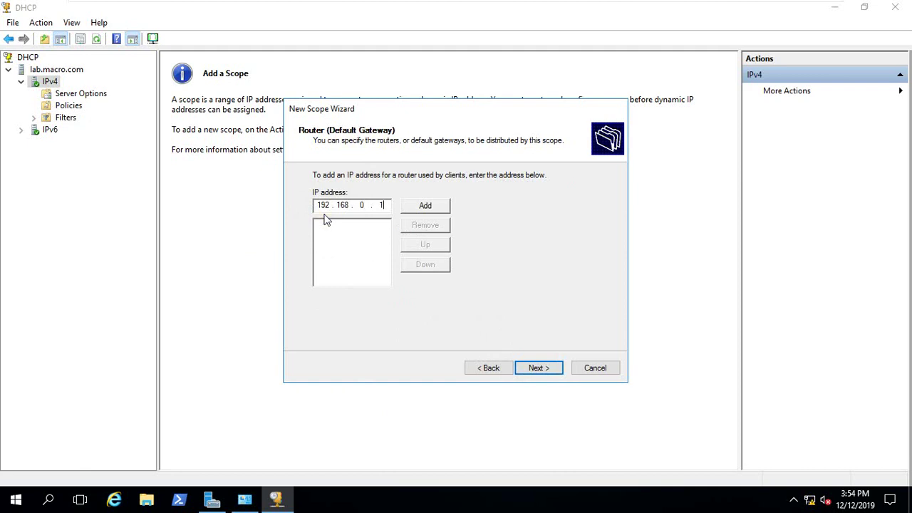
left_click(413, 206)
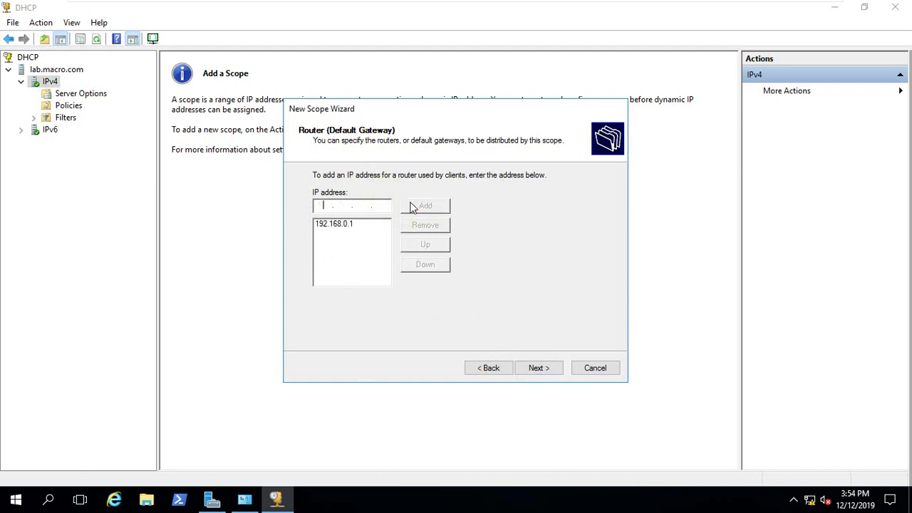
left_click(537, 369)
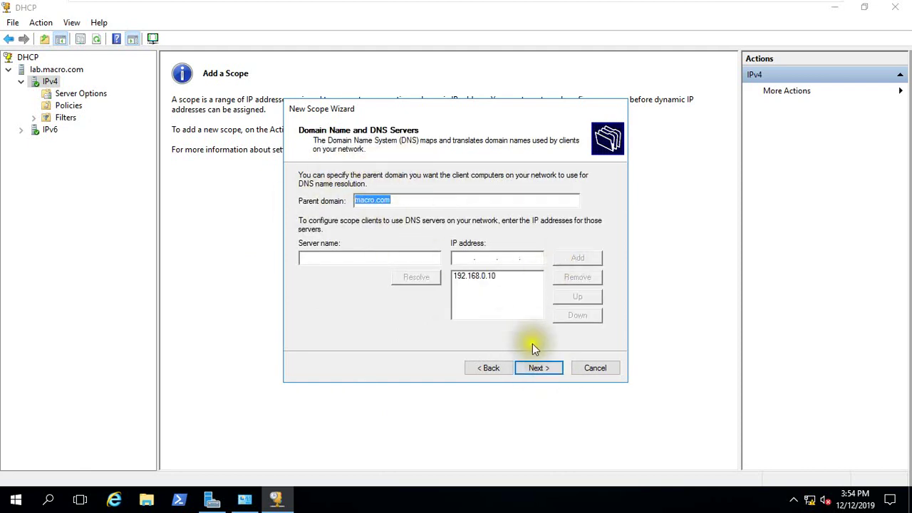
left_click(527, 368)
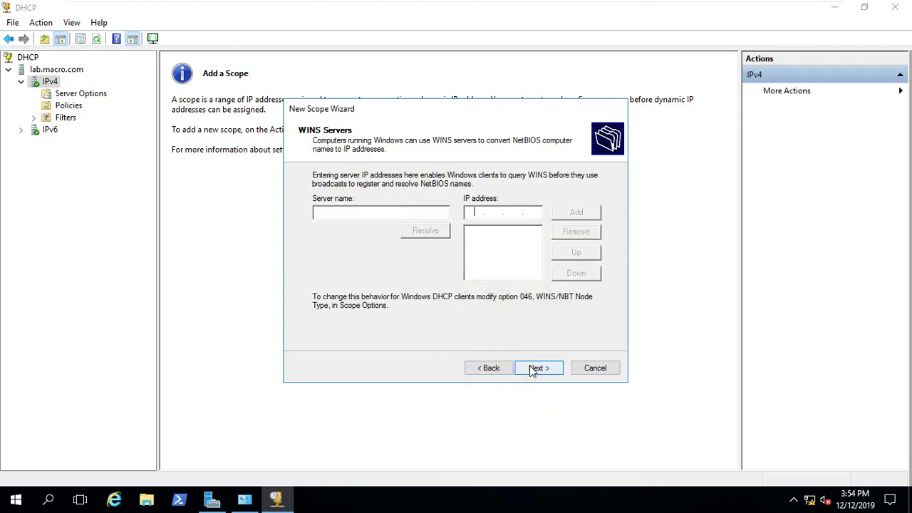
left_click(530, 365)
left_click(554, 372)
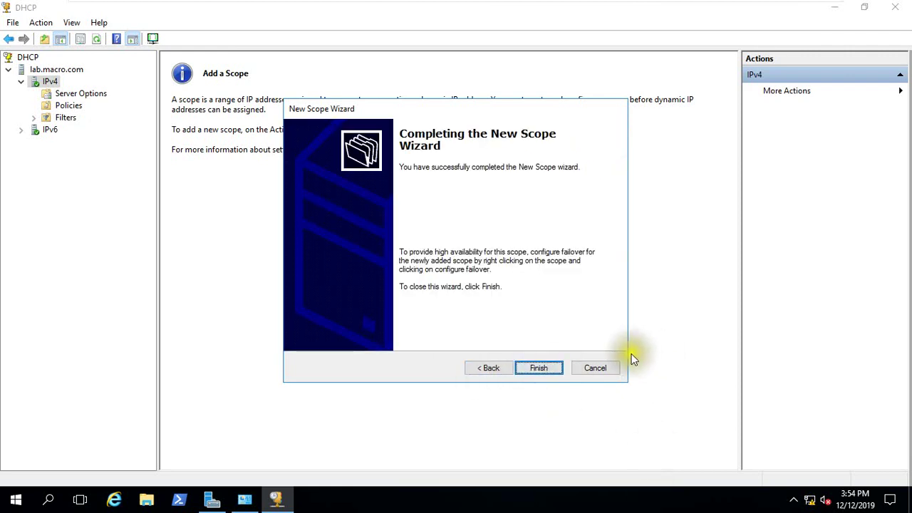
left_click(538, 368)
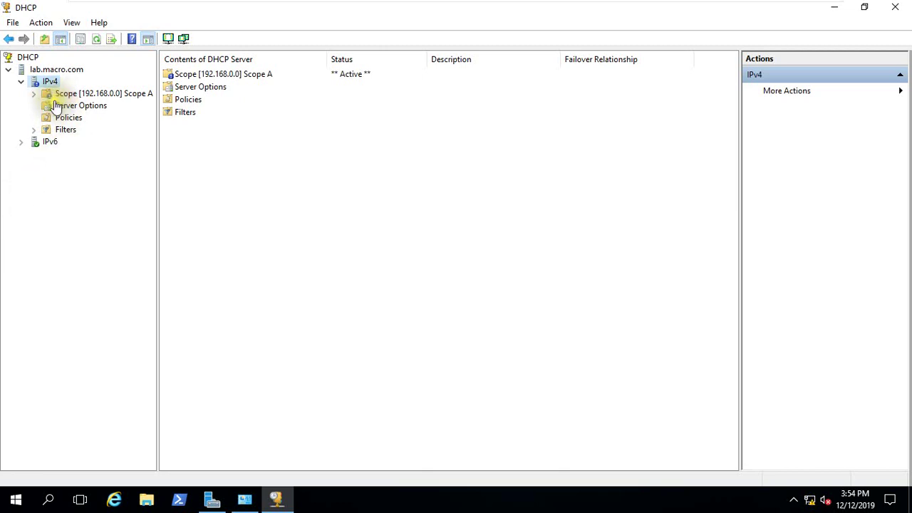
- Refresh the IPv4 node, widen the console tree, and review Server Options plus Scope A's Address Pool and Address Leases
left_click(97, 39)
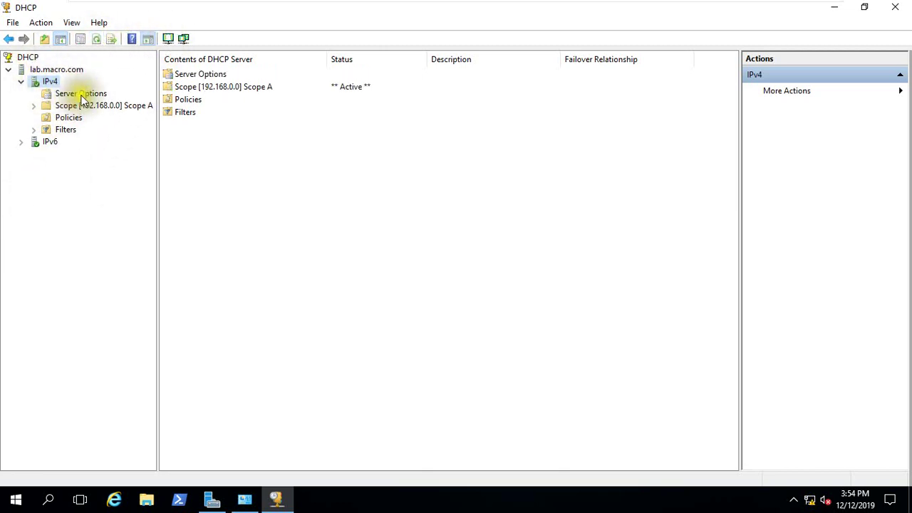
left_click_drag(157, 100, 183, 121)
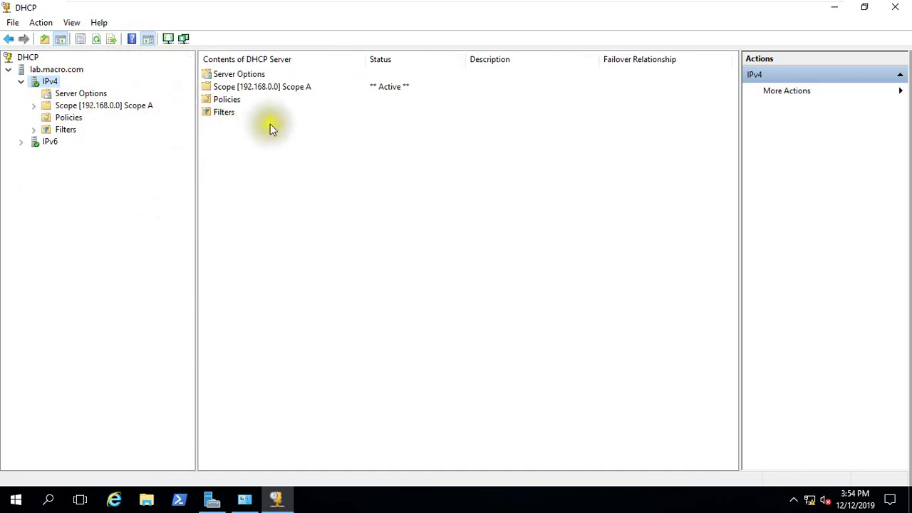
left_click(46, 95)
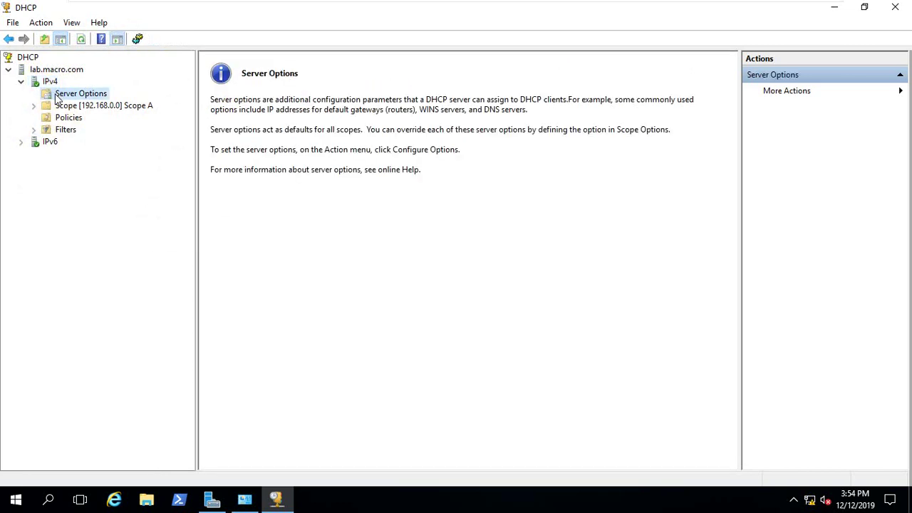
left_click(34, 105)
left_click(80, 118)
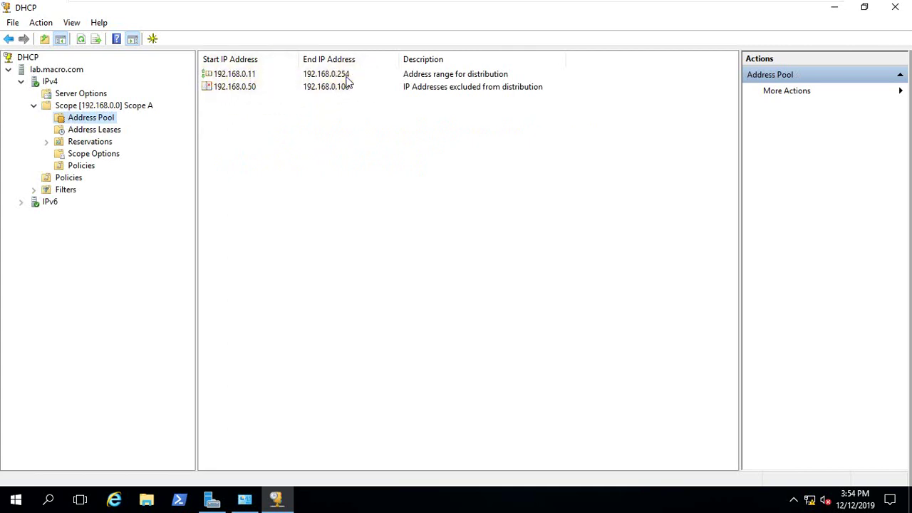
left_click(89, 130)
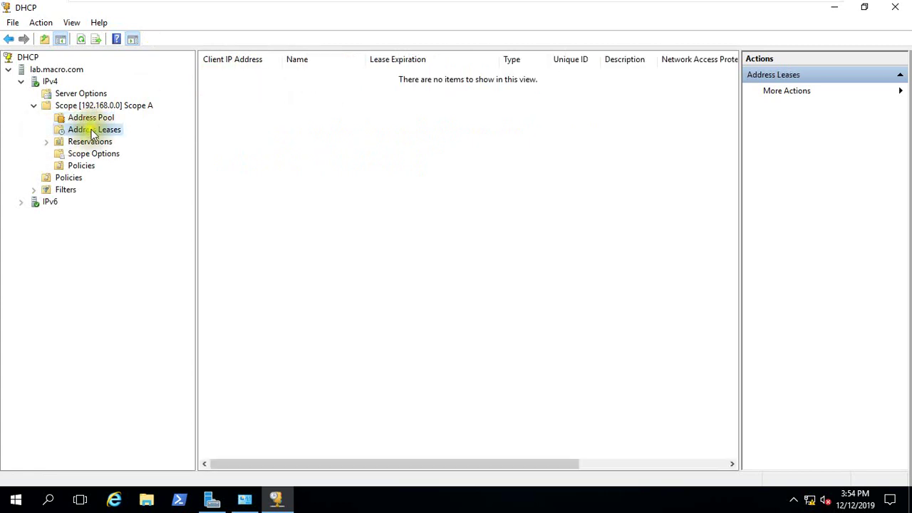
- Restart the DHCP service on lab.macro.com
left_click(52, 71)
right_click(52, 71)
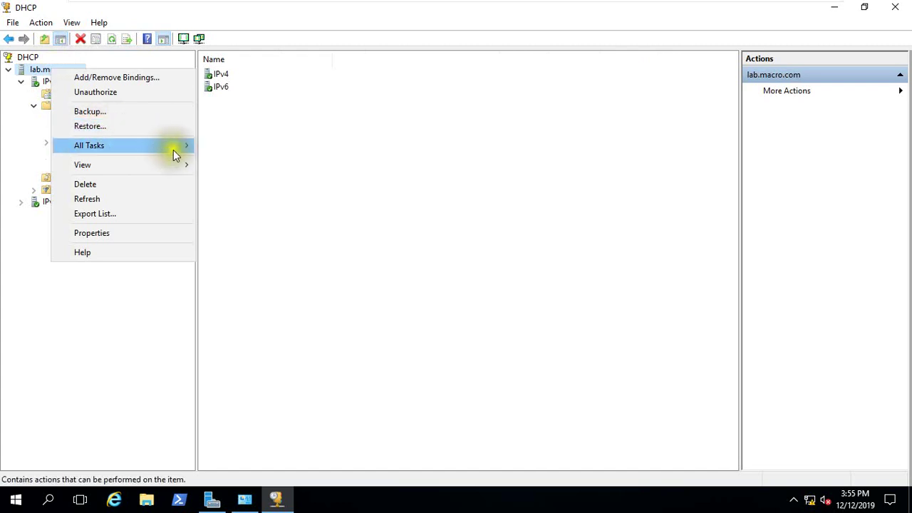
mouse_move(181, 145)
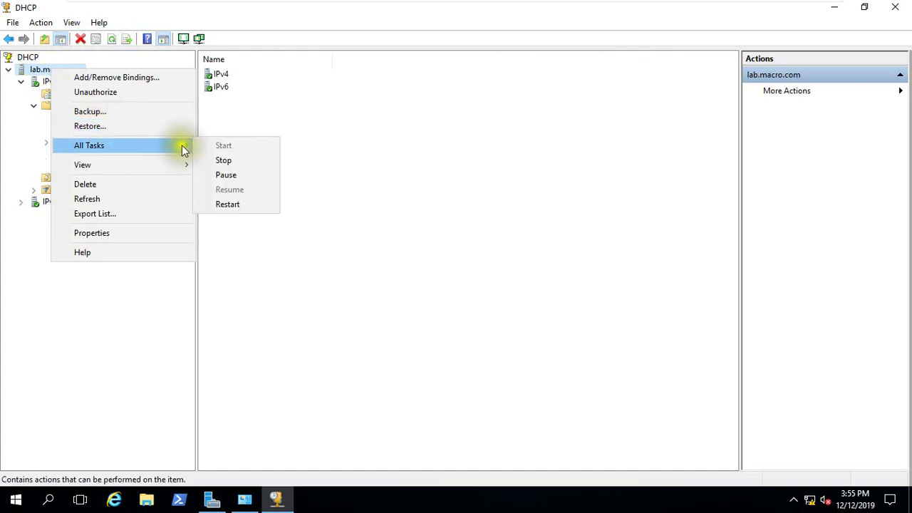
left_click(233, 204)
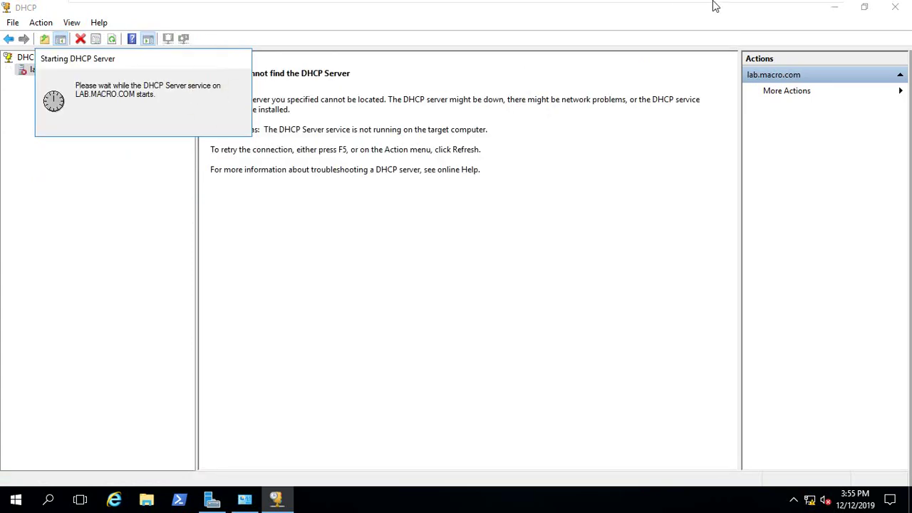
- Switch to the Windows 10 virtual machine and sign in as MACRO\Administrator with the account password
left_click(681, 12)
left_click(513, 280)
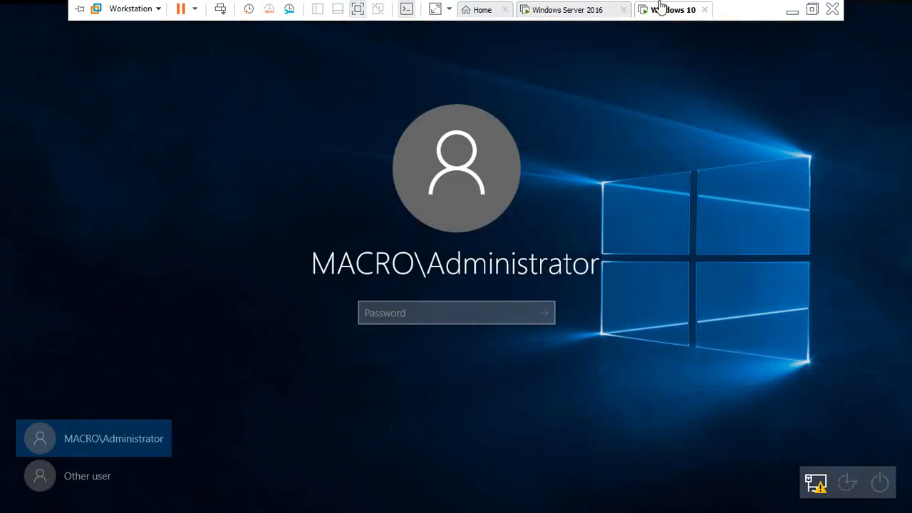
left_click(418, 310)
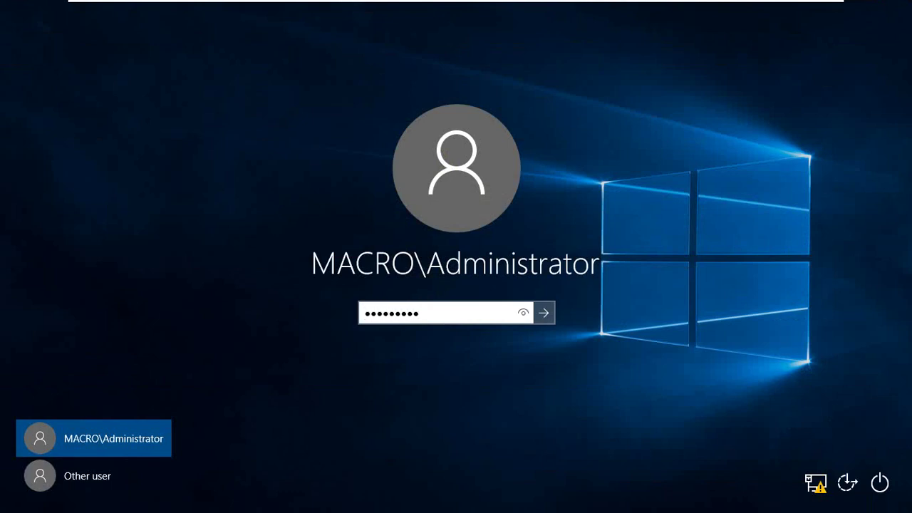
key("Return")
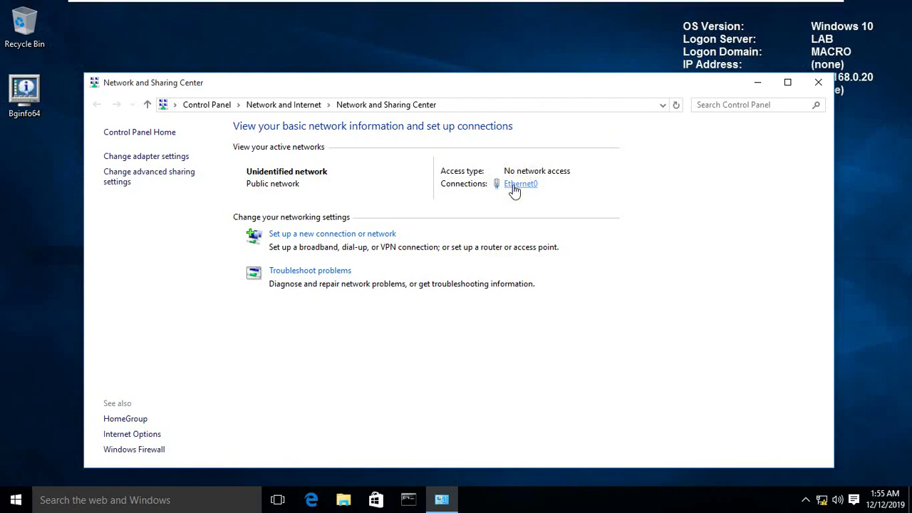
- Review the TCP/IPv4 settings of the Windows 10 machine's Ethernet0 adapter, then close the adapter dialogs
left_click(369, 247)
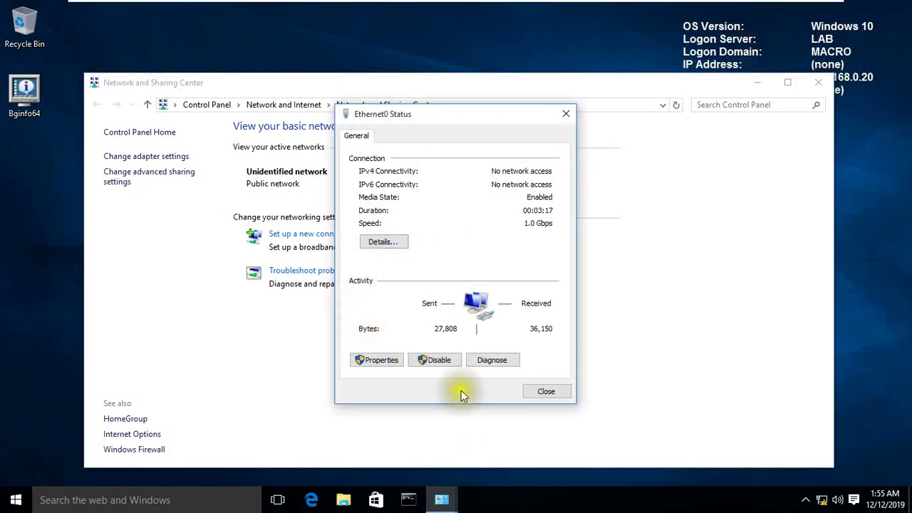
left_click(378, 360)
left_click(464, 266)
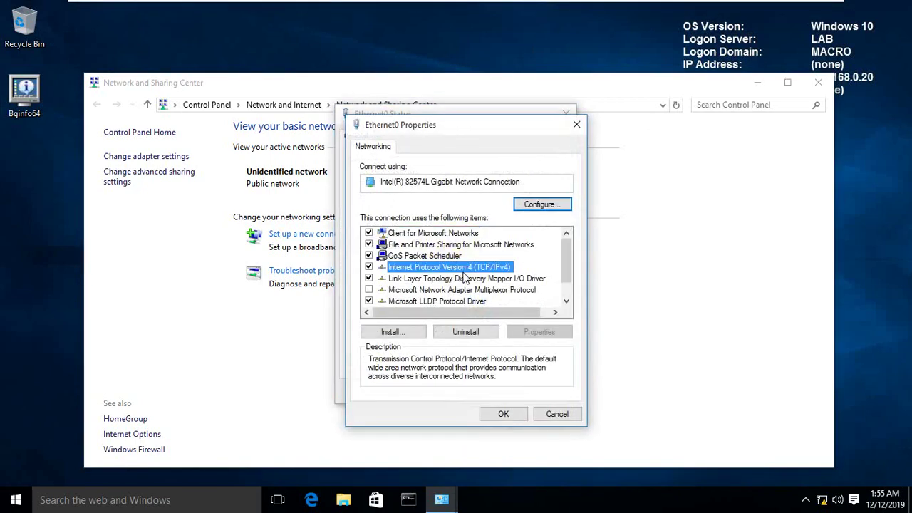
left_click(510, 326)
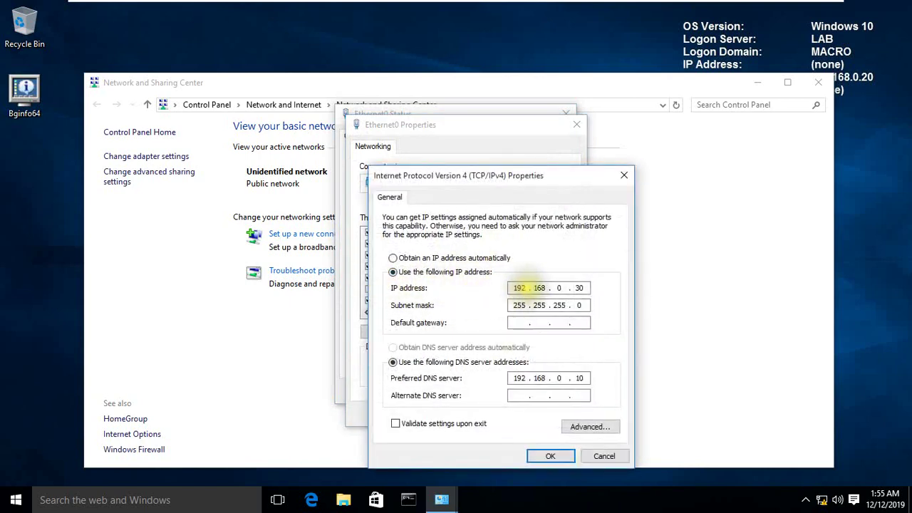
left_click(551, 456)
left_click(505, 415)
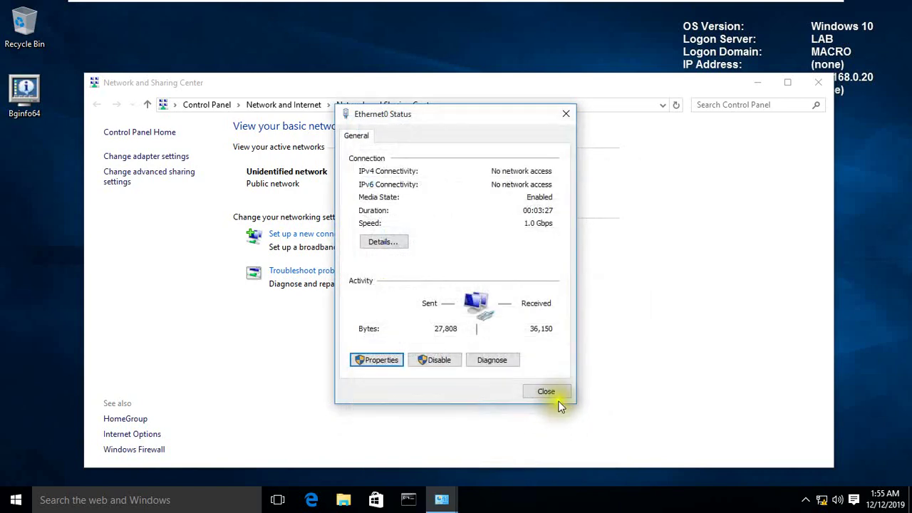
left_click(556, 398)
- Open This PC's system properties in File Explorer to check the Windows 10 client's computer name and domain
left_click(343, 499)
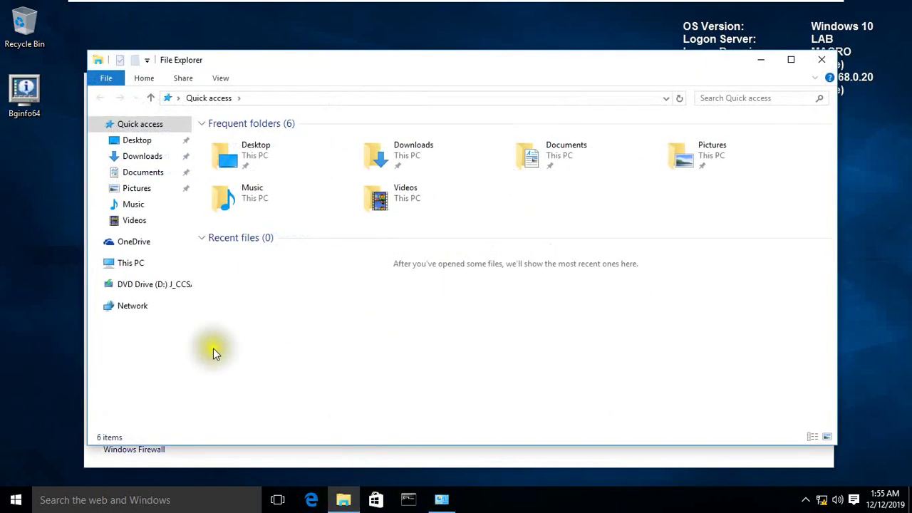
left_click(135, 264)
left_click(258, 242)
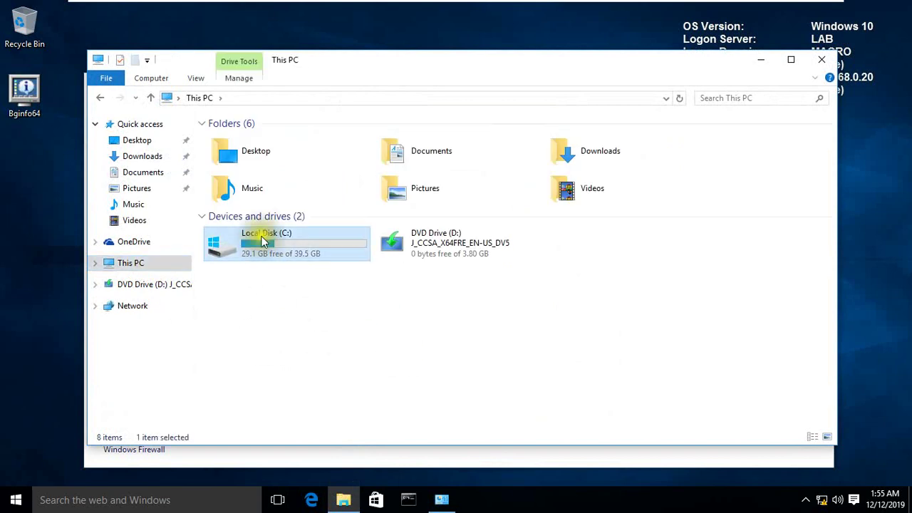
right_click(149, 269)
left_click(197, 441)
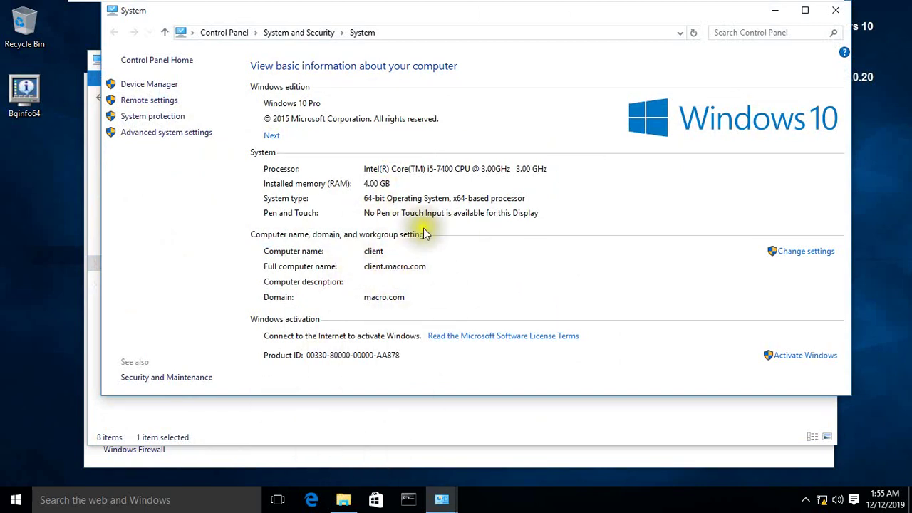
- Switch to the Windows Server 2016 virtual machine and review the Address Leases and Address Pool of Scope A
left_click(588, 8)
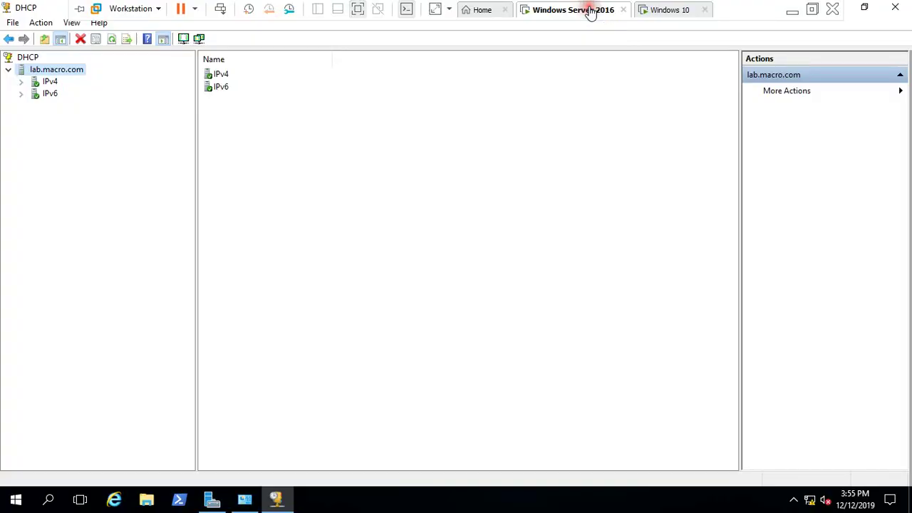
left_click(24, 83)
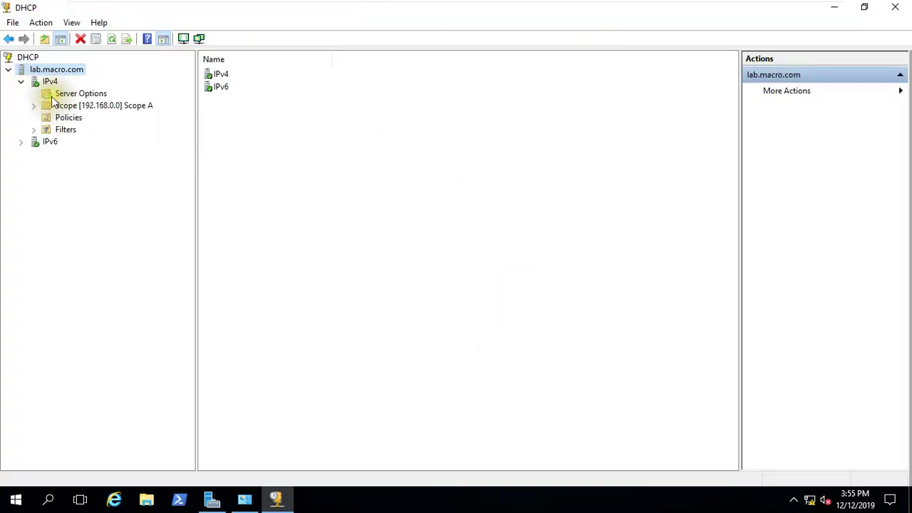
left_click(57, 93)
double_click(62, 105)
left_click(82, 131)
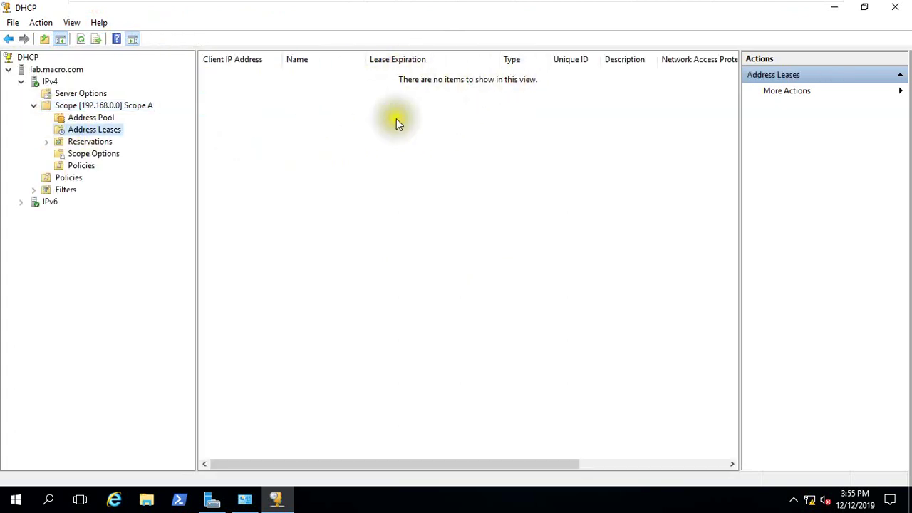
left_click(98, 118)
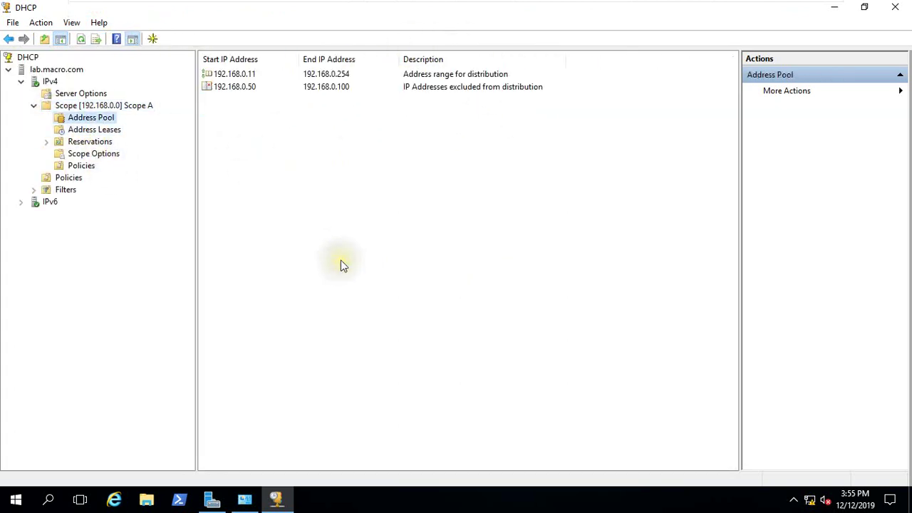
- Switch to the Windows 10 virtual machine and minimize the System, This PC and Network and Sharing Center windows
left_click(657, 11)
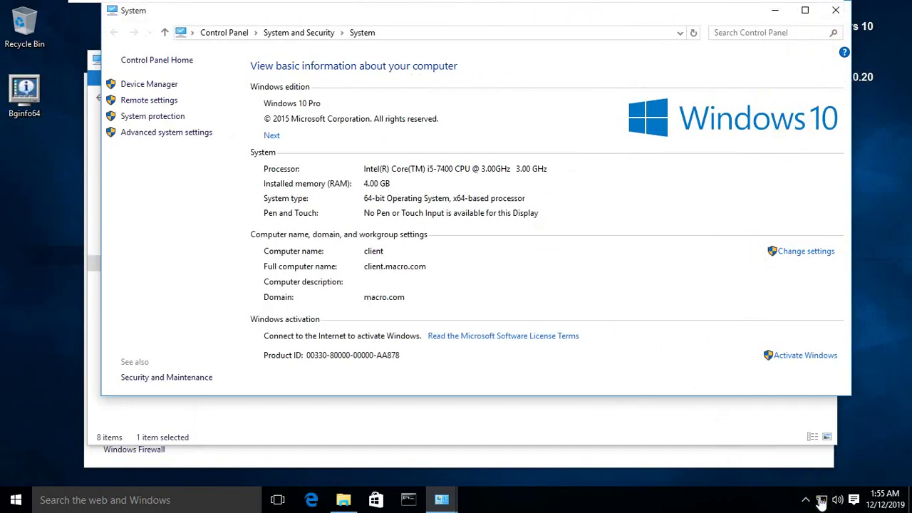
left_click(775, 10)
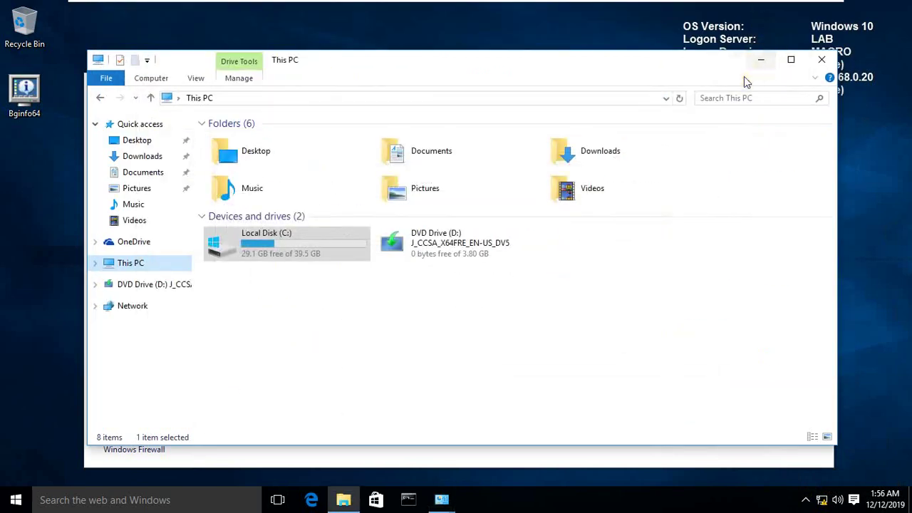
left_click(746, 57)
left_click(758, 82)
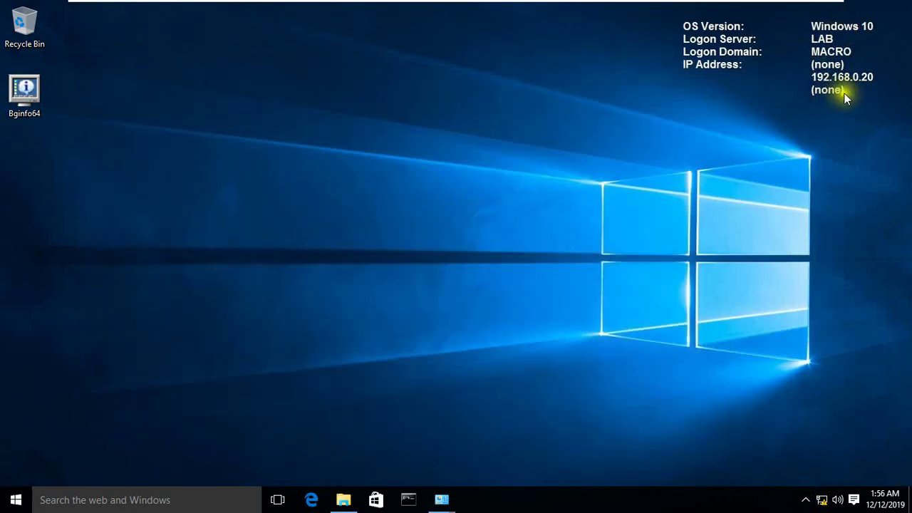
- Open Ethernet0's status from the Network and Sharing Center and review its network connection details
right_click(821, 501)
left_click(810, 484)
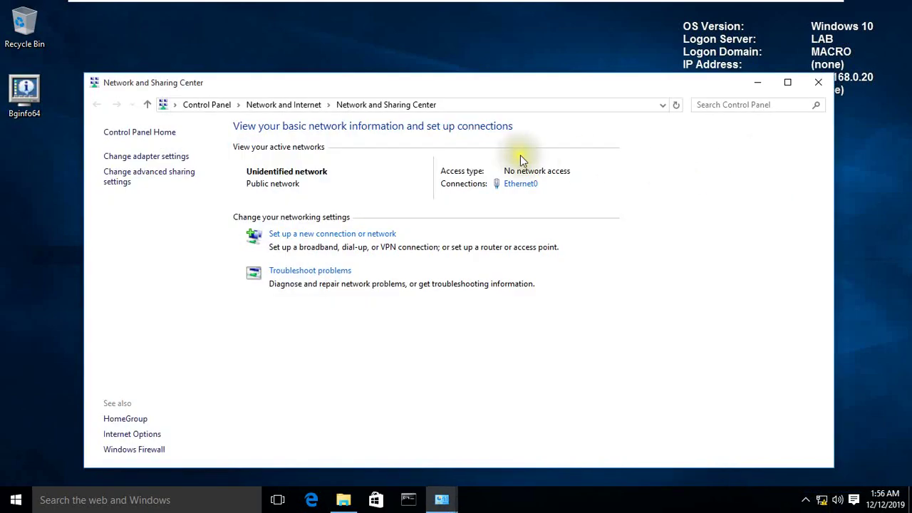
left_click(520, 184)
left_click(377, 243)
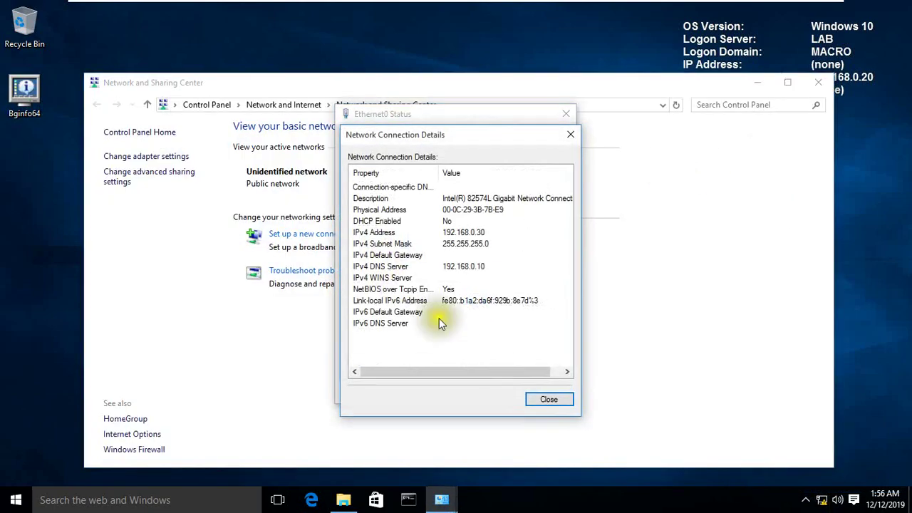
left_click(548, 400)
- Set Ethernet0's TCP/IPv4 properties to obtain both the IP address and the DNS server address automatically
left_click(367, 360)
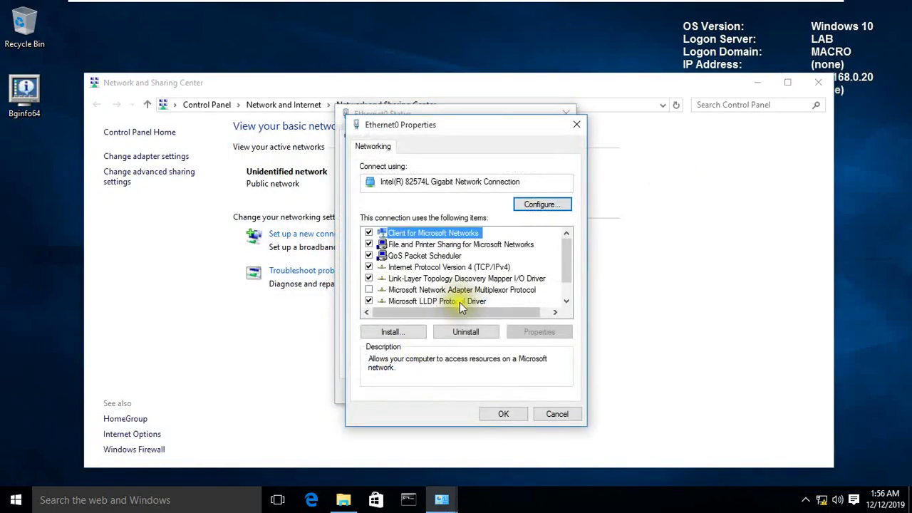
left_click(477, 268)
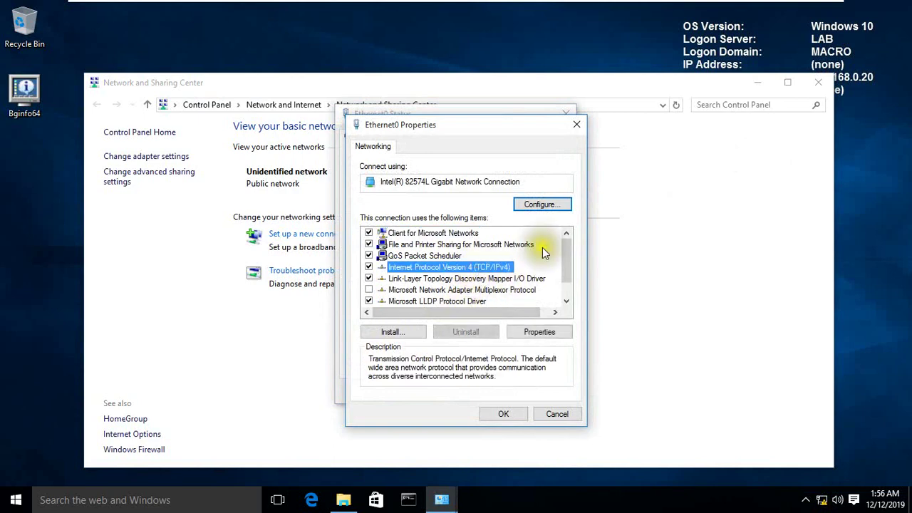
double_click(445, 268)
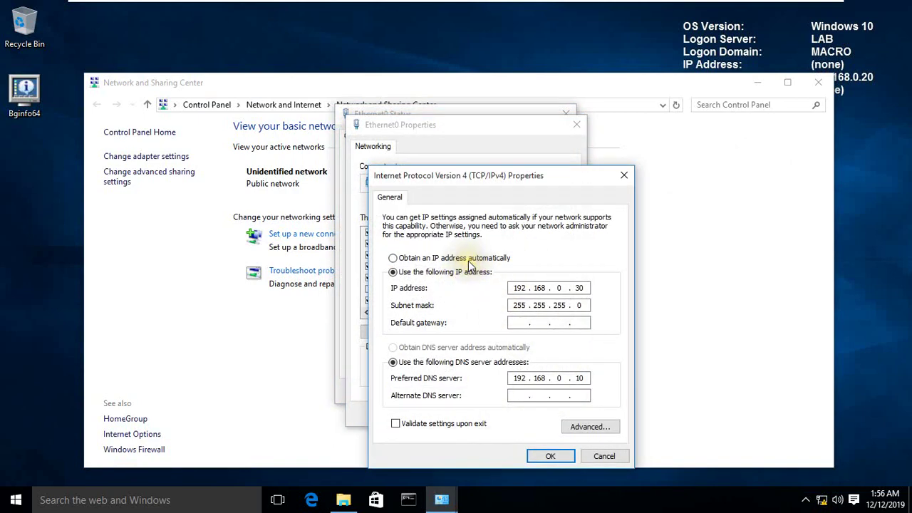
left_click(456, 259)
left_click(447, 348)
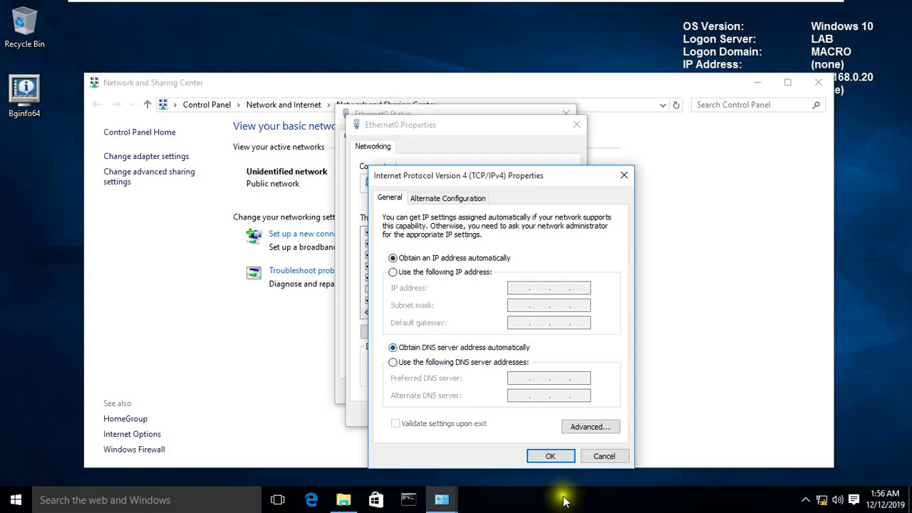
left_click(552, 460)
left_click(506, 414)
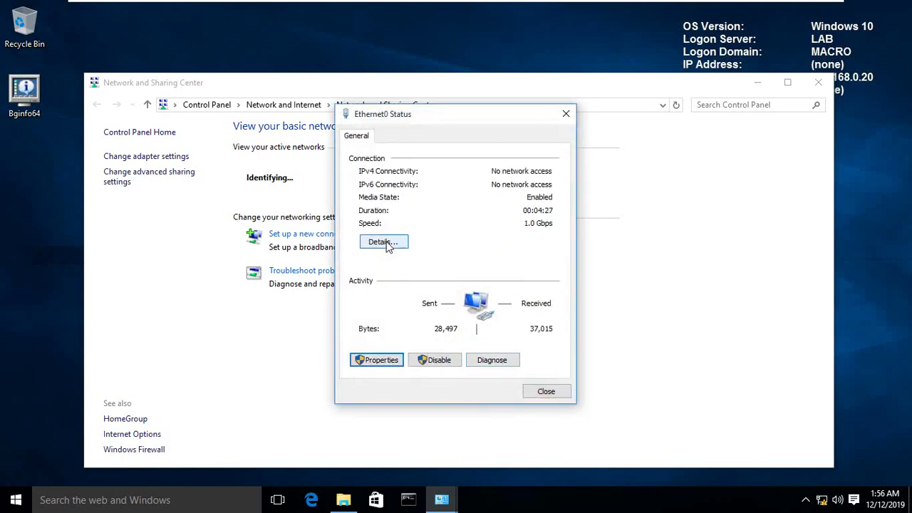
- Check the IPv4 address in Ethernet0's network connection details and recheck its TCP/IPv4 settings
left_click(385, 242)
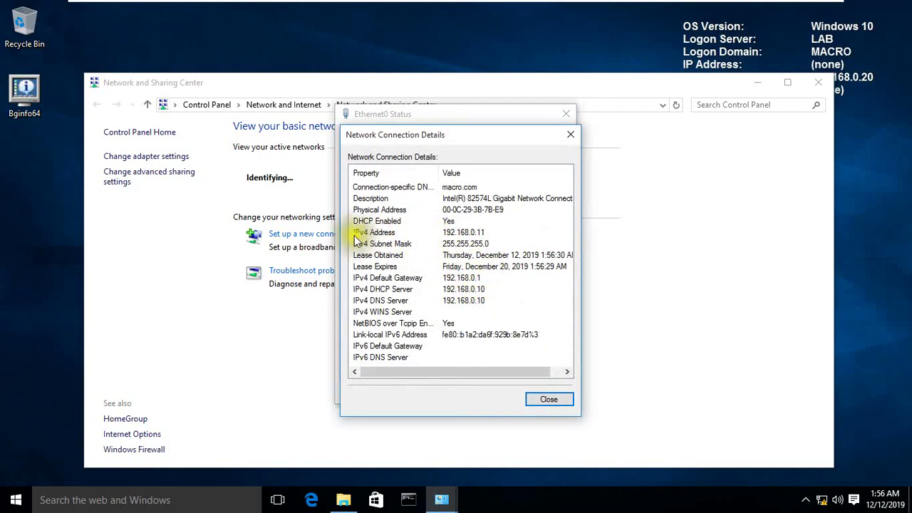
left_click(467, 236)
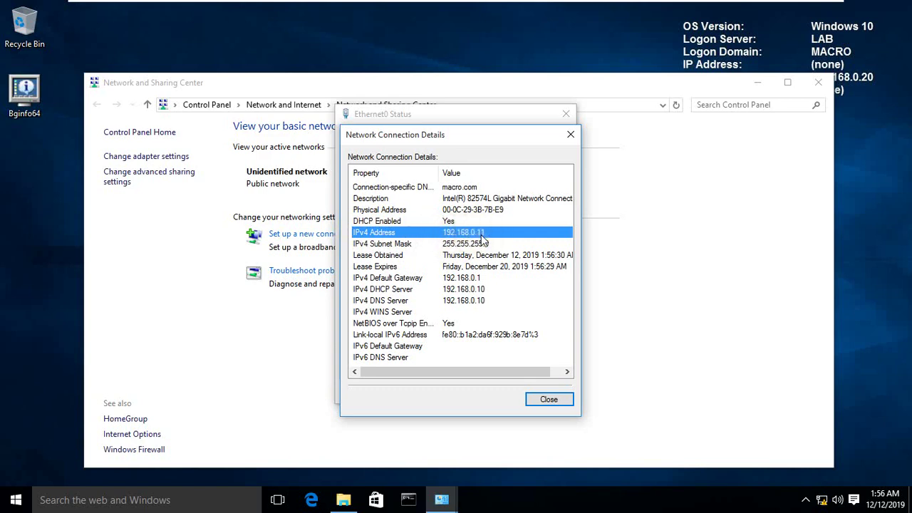
left_click(546, 399)
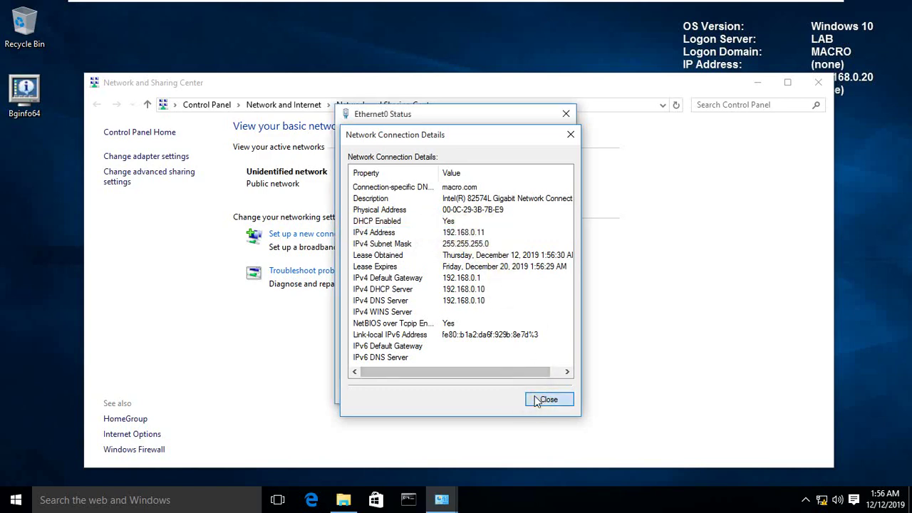
left_click(381, 360)
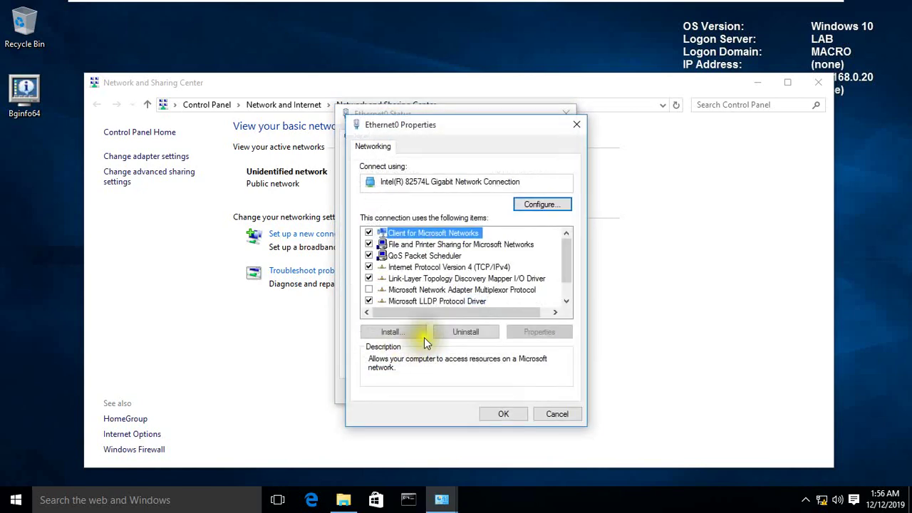
double_click(476, 268)
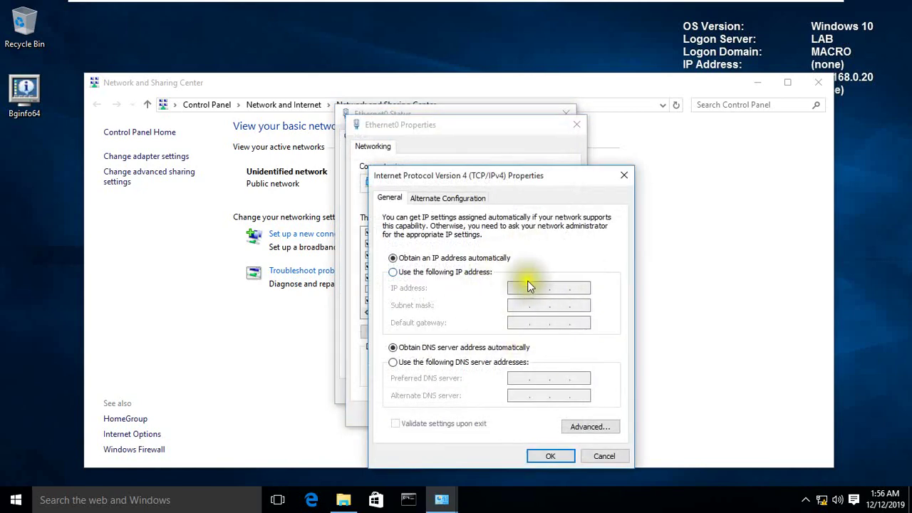
left_click(548, 456)
- Run ipconfig /all in the Command Prompt and highlight Ethernet0's IPv4 address in the output
left_click(410, 497)
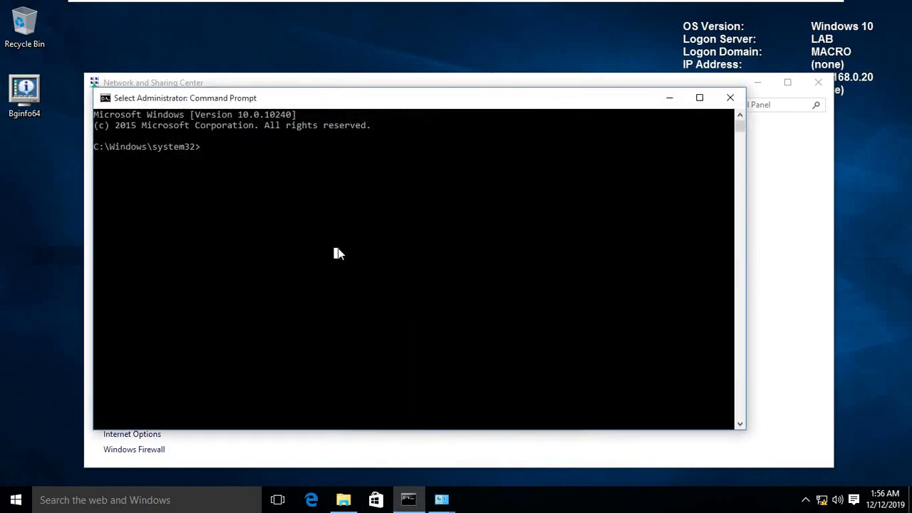
type("ipconf")
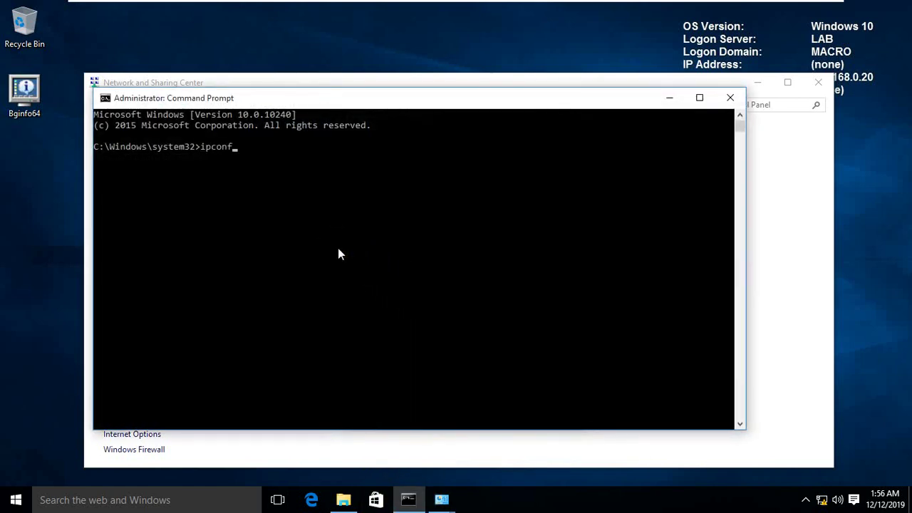
type("ig /all")
key("Return")
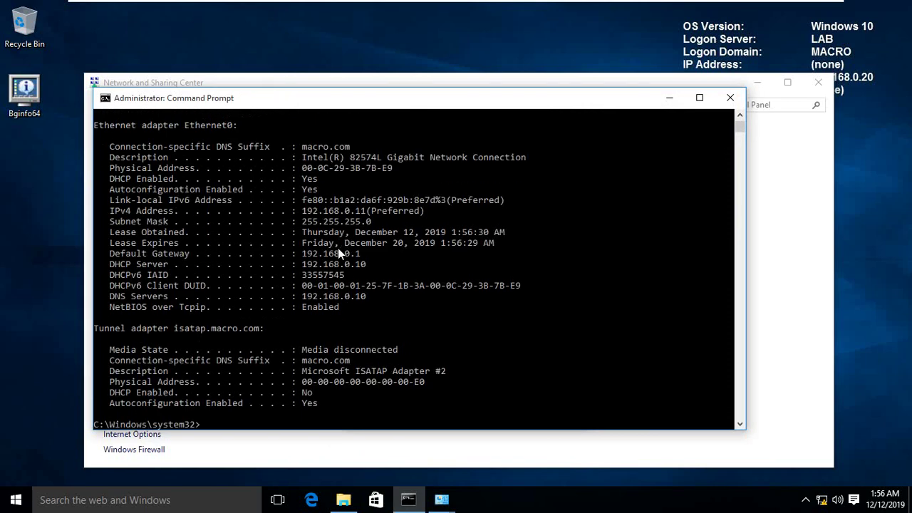
left_click_drag(297, 208, 433, 206)
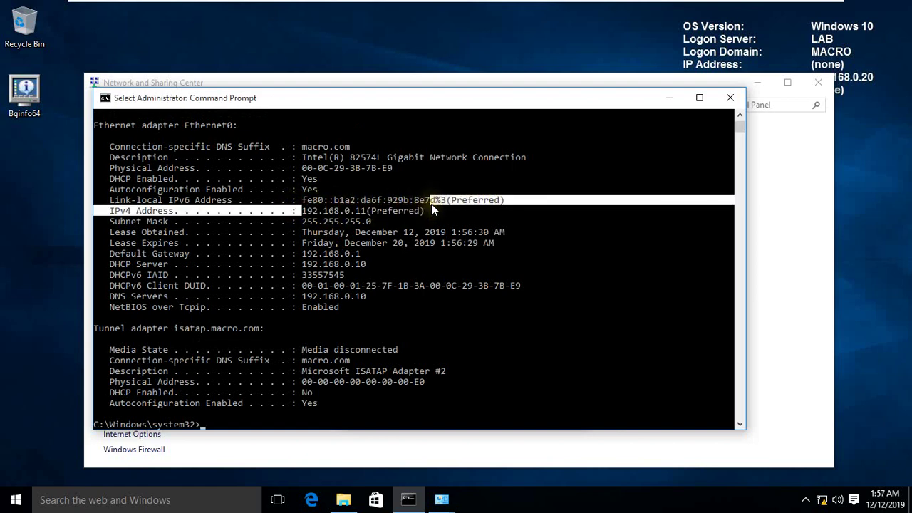
left_click_drag(305, 212, 380, 216)
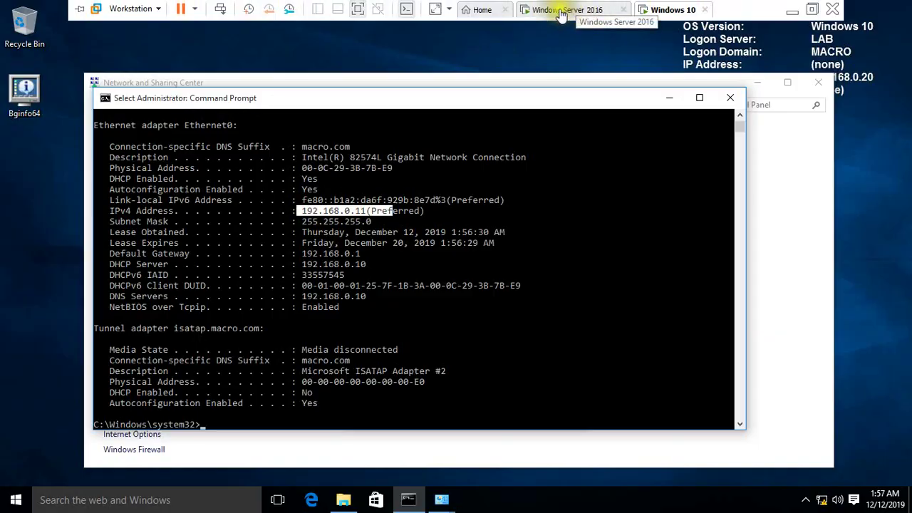
- Switch to the Windows Server 2016 virtual machine, refresh Scope A's Address Leases and select the client.macro.com lease
left_click(562, 11)
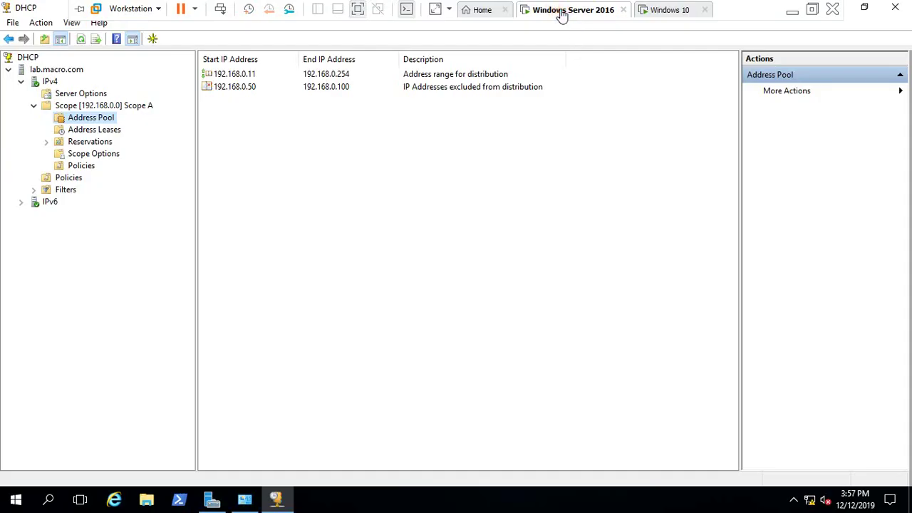
left_click(103, 133)
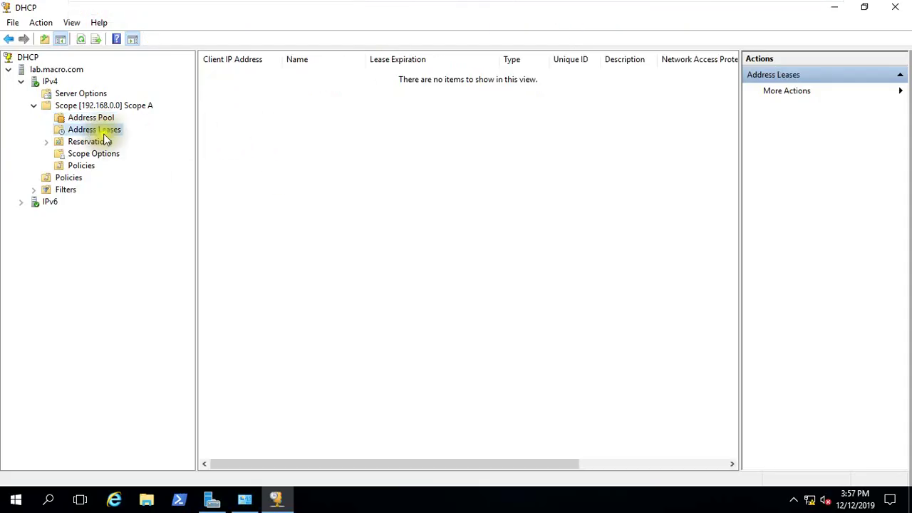
left_click(891, 91)
left_click(845, 111)
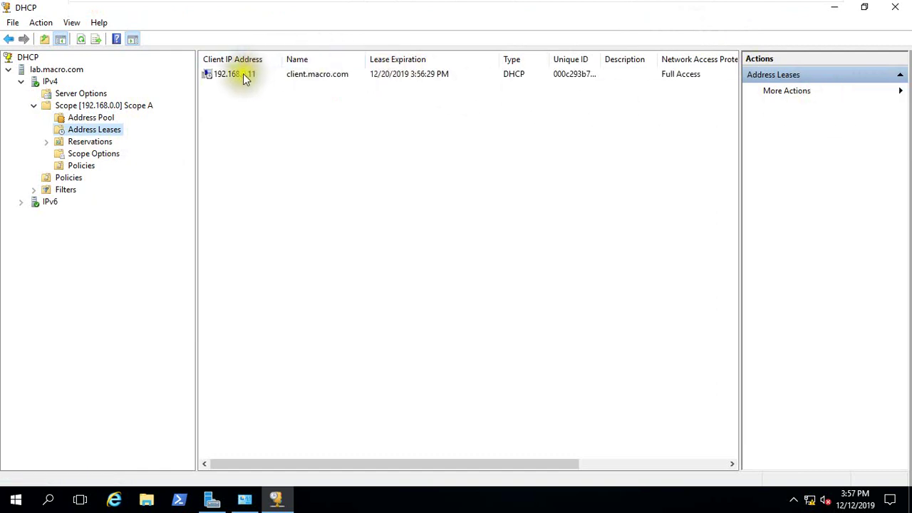
left_click(318, 77)
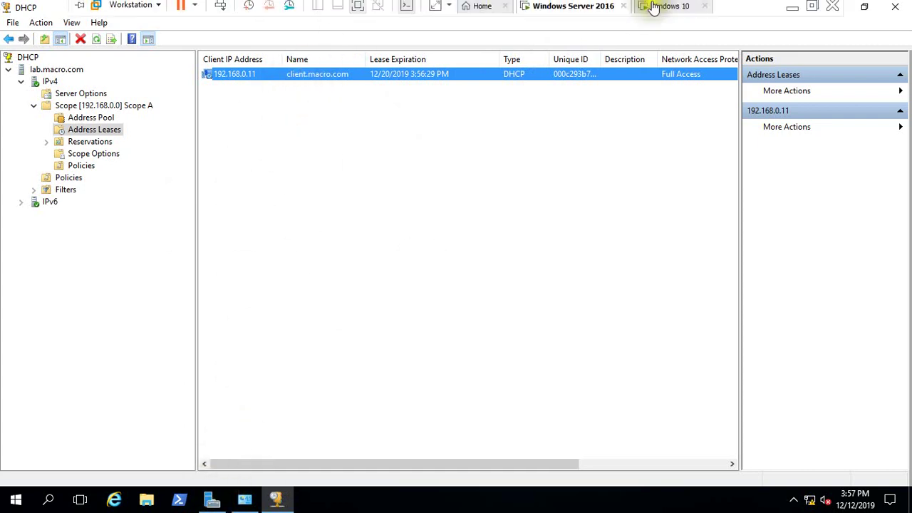
- Switch to the Windows 10 virtual machine and check its full computer name in This PC's properties, then minimize the System window
left_click(663, 10)
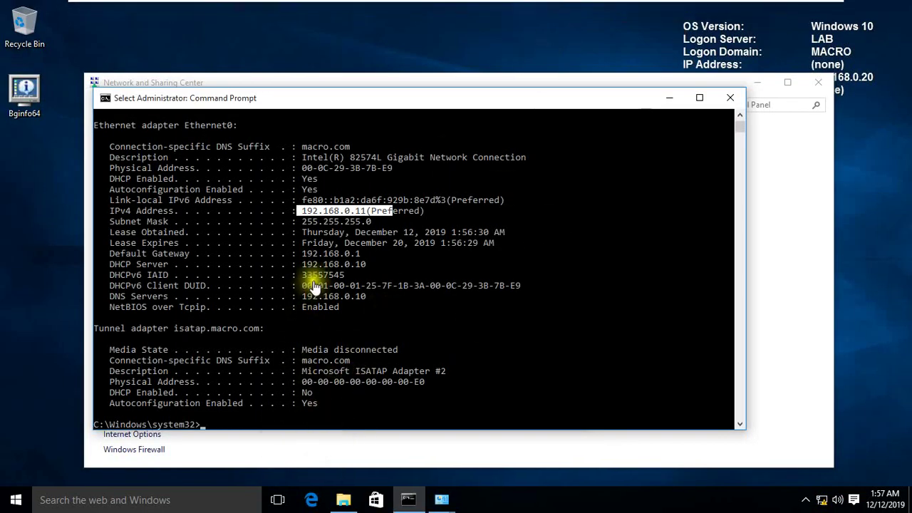
left_click(343, 500)
right_click(151, 264)
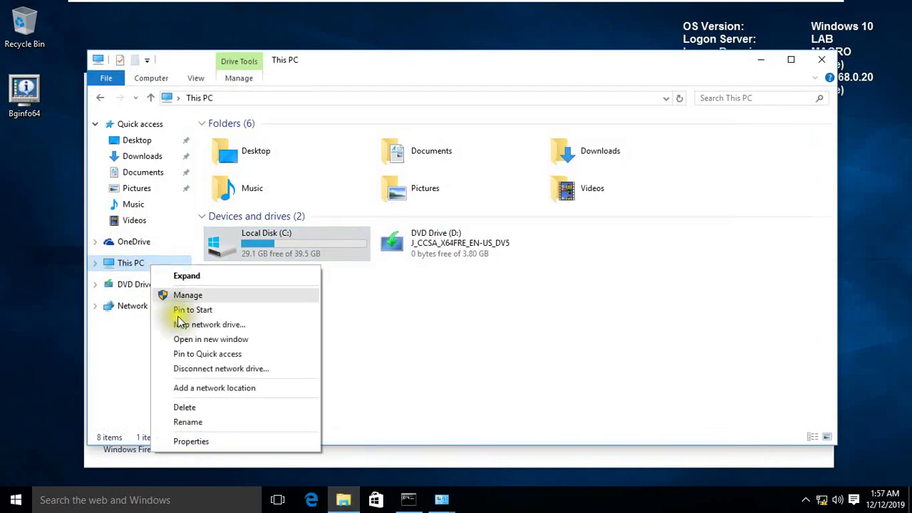
left_click(191, 442)
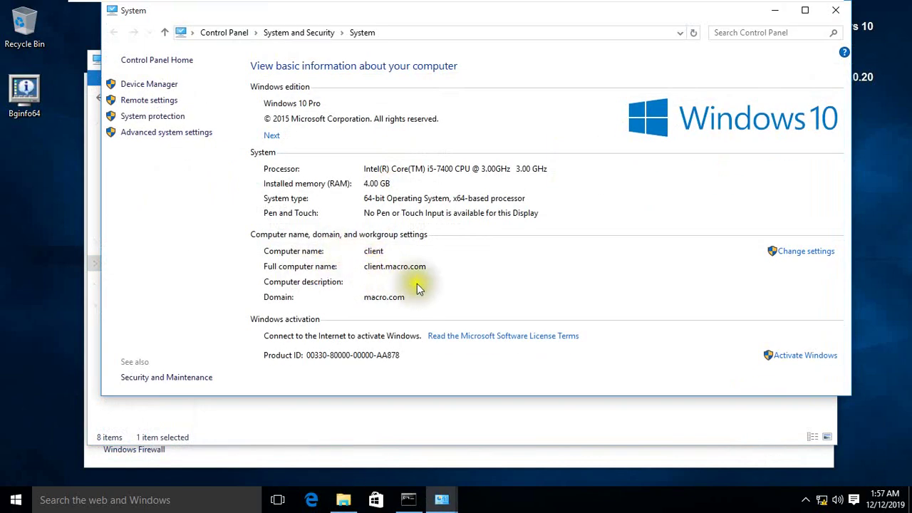
left_click(775, 10)
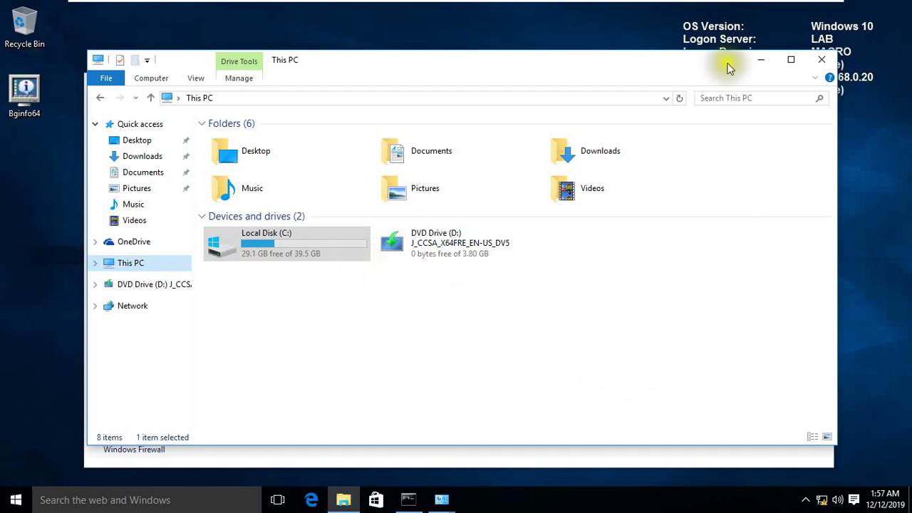
- Switch to the Windows Server 2016 virtual machine to recheck the client's entry in Scope A's Address Leases
mouse_move(669, 6)
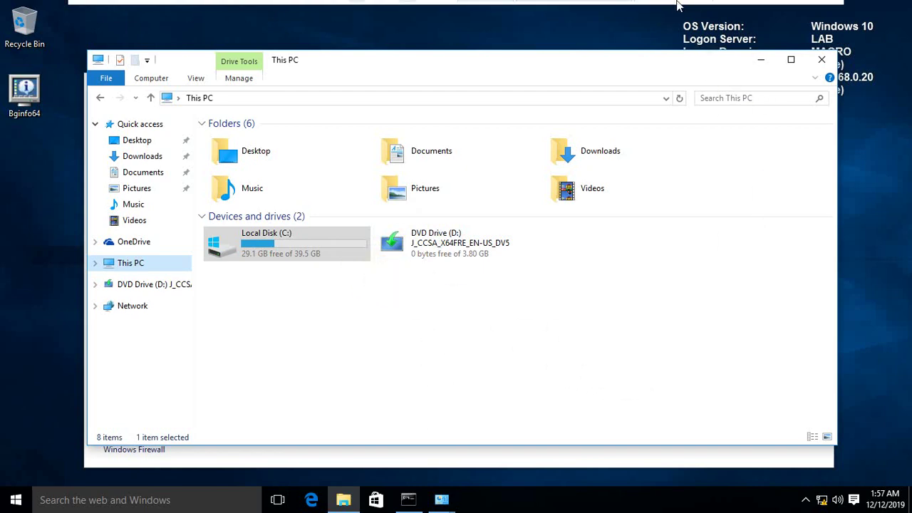
left_click(605, 10)
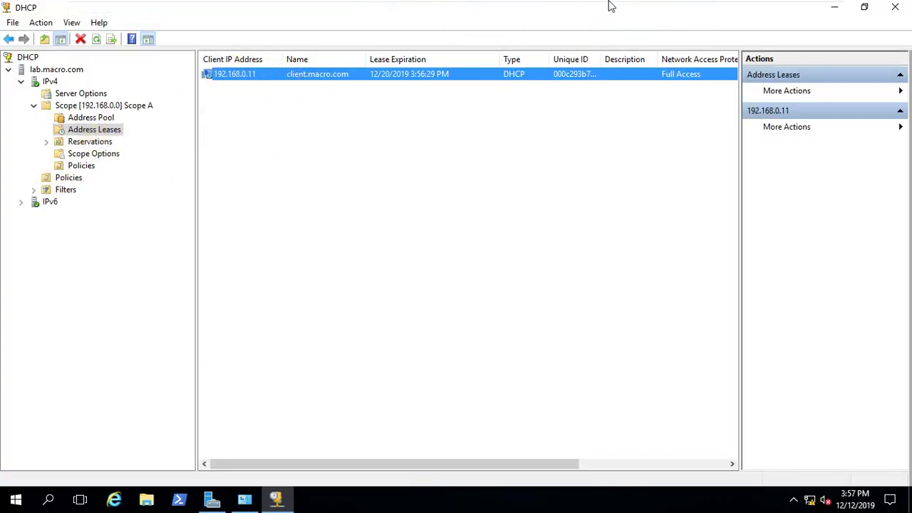
mouse_move(620, 8)
- Return to the Windows 10 virtual machine, close Ethernet0's properties and reopen its network connection details
left_click(684, 10)
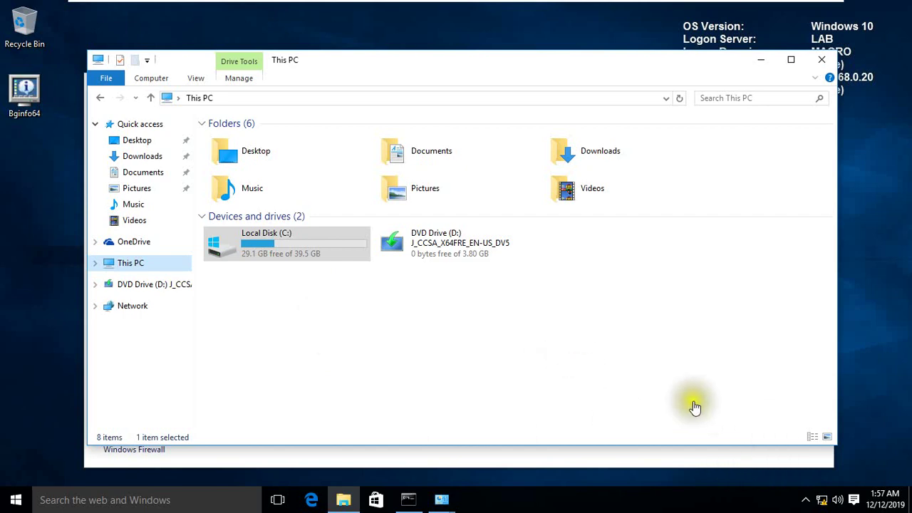
right_click(823, 503)
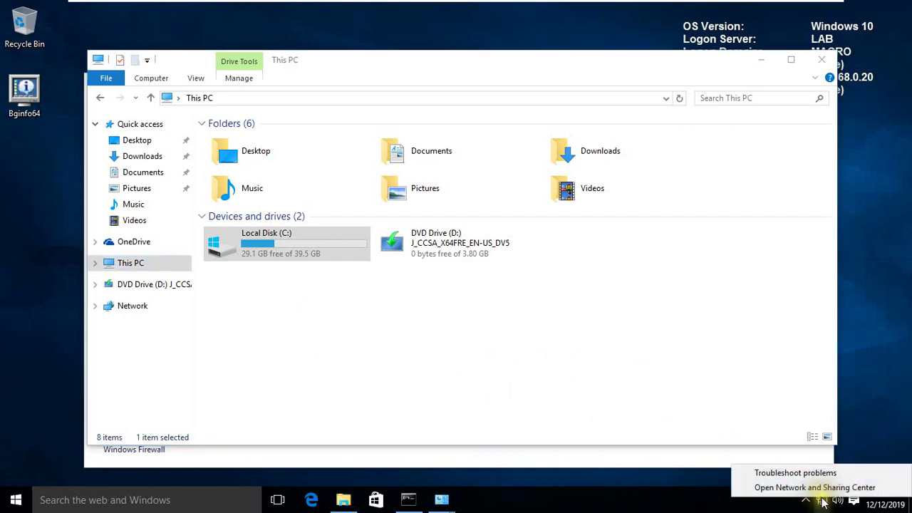
left_click(805, 487)
left_click(520, 184)
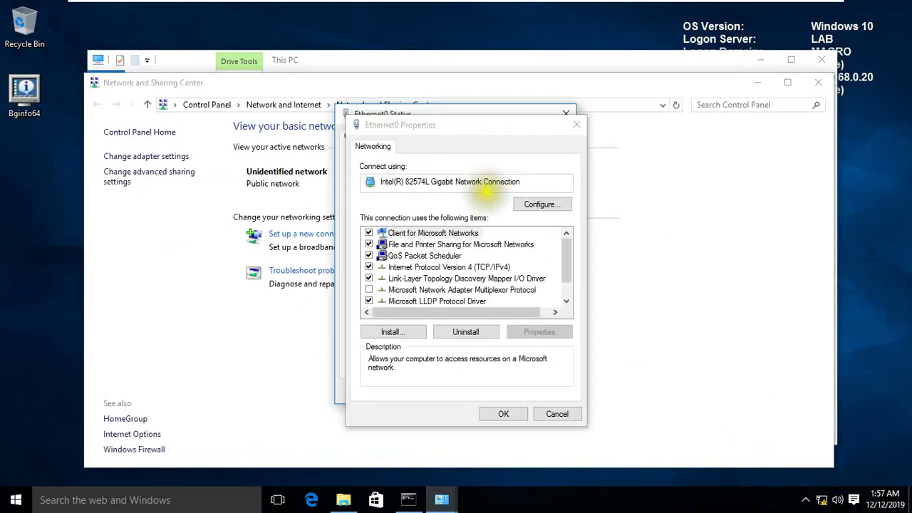
left_click(494, 414)
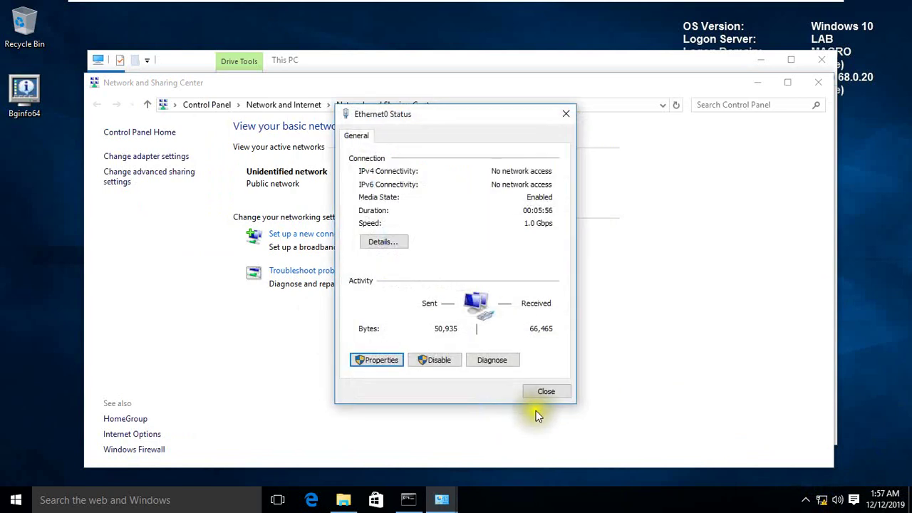
left_click(380, 240)
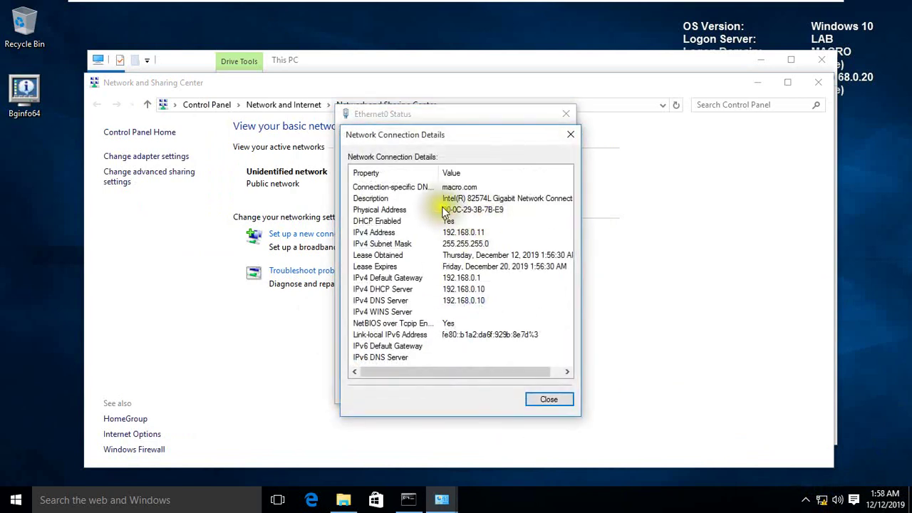
- Check the client's physical address in the network connection details, close them and switch to the Windows Server 2016 virtual machine
left_click(471, 211)
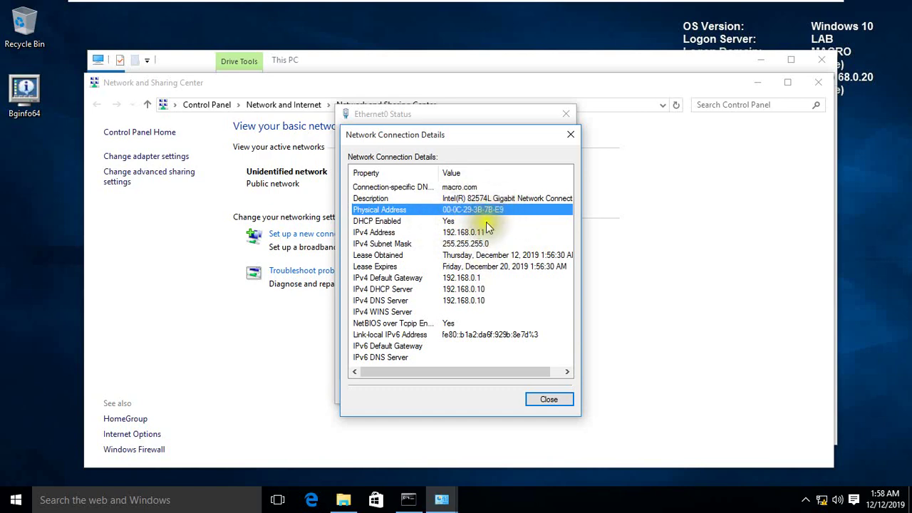
left_click(542, 406)
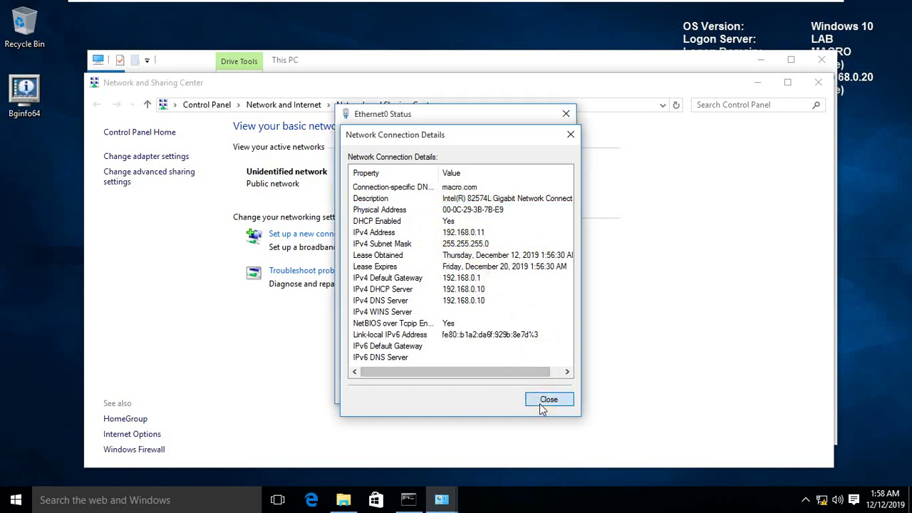
left_click(574, 9)
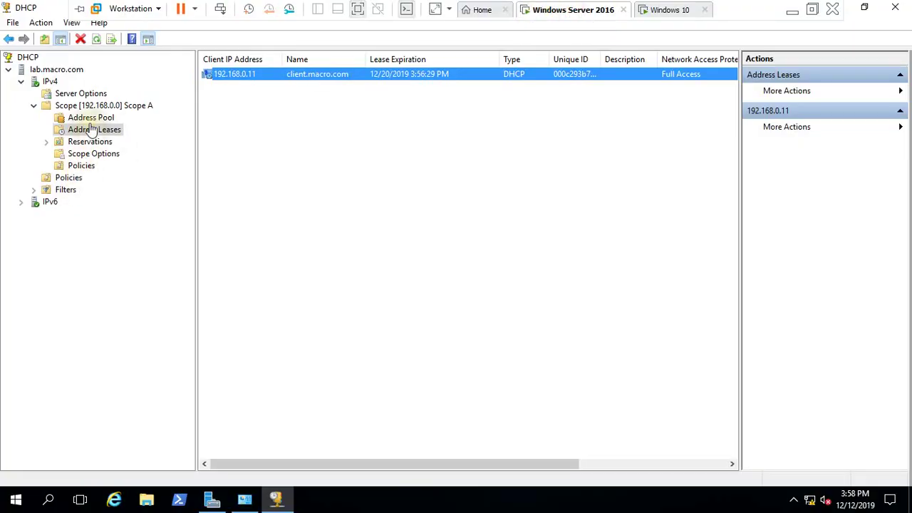
- Create a new reservation under Scope A named Special with IP address 192.168.0.15 and MAC address 000c293b7be9
left_click(84, 143)
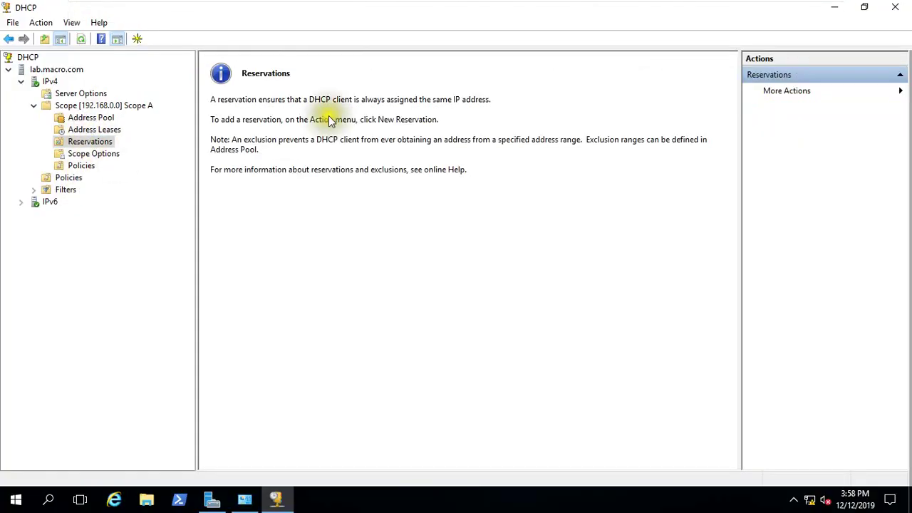
right_click(98, 142)
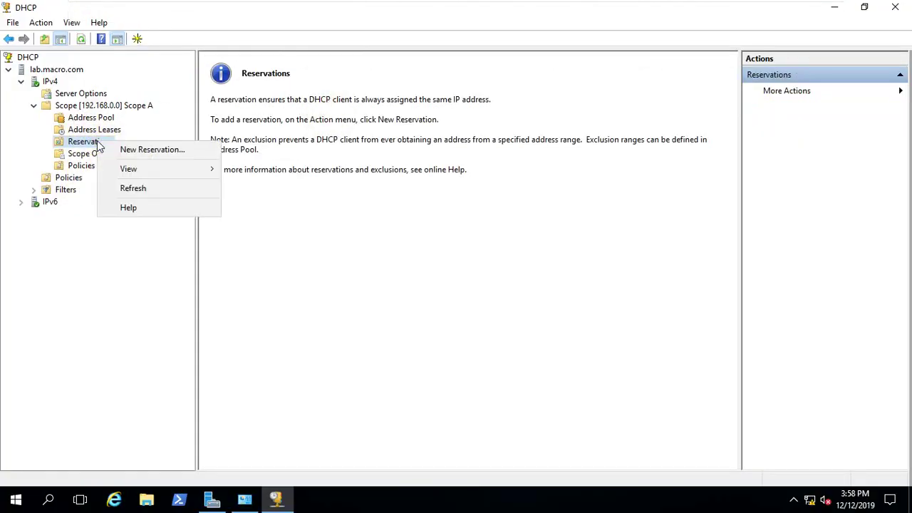
left_click(140, 149)
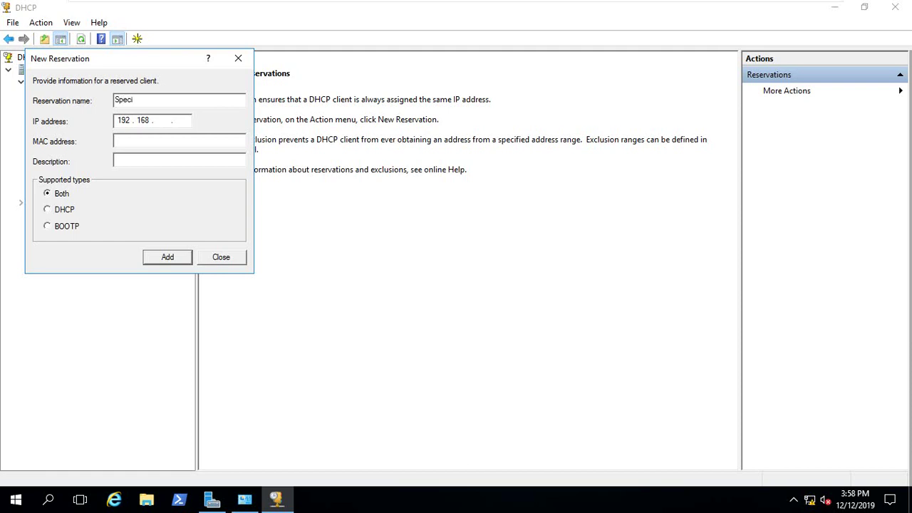
left_click(139, 119)
left_click_drag(159, 61, 401, 71)
left_click(94, 125)
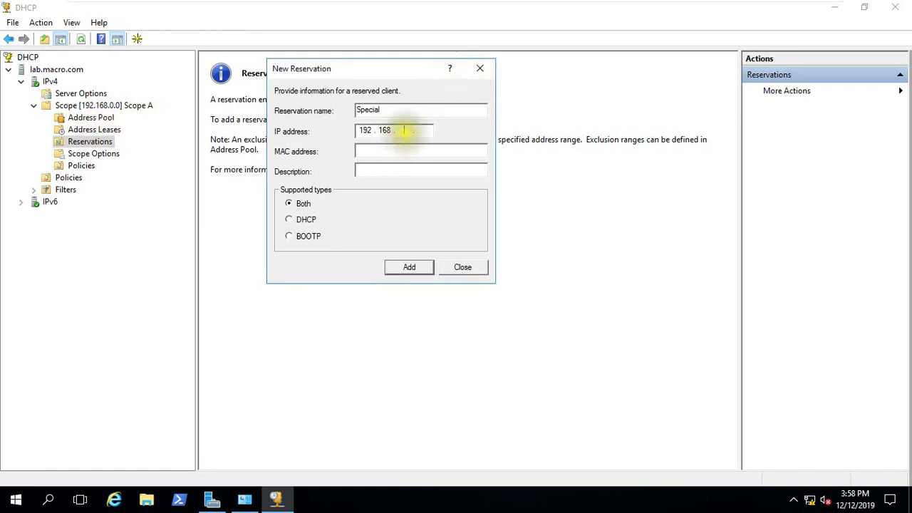
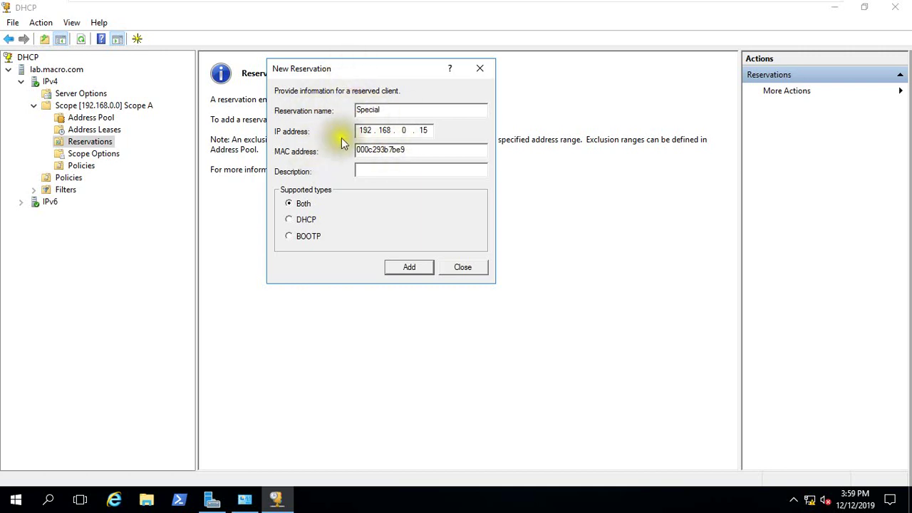
- Recheck the physical address in Ethernet0's connection details on the Windows 10 virtual machine, then return to the Windows Server 2016 one
mouse_move(607, 4)
left_click(663, 9)
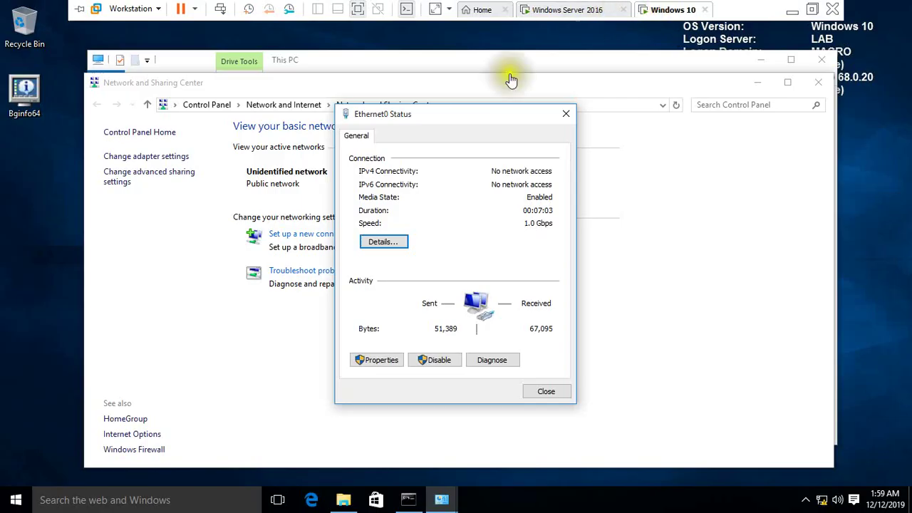
left_click(393, 240)
left_click(435, 232)
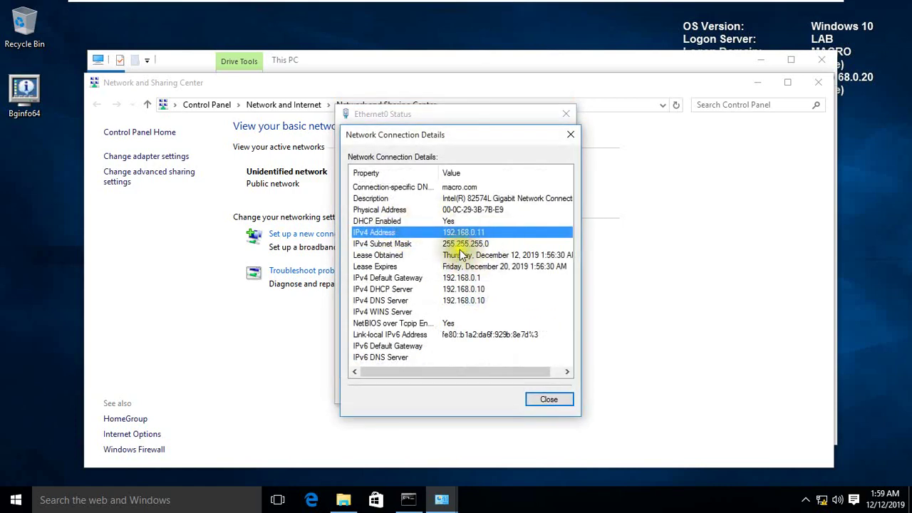
left_click(447, 210)
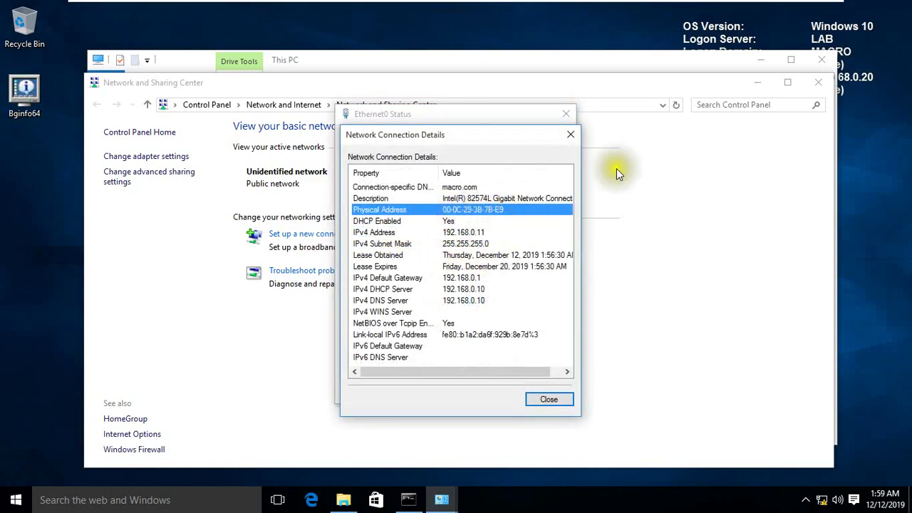
left_click(591, 10)
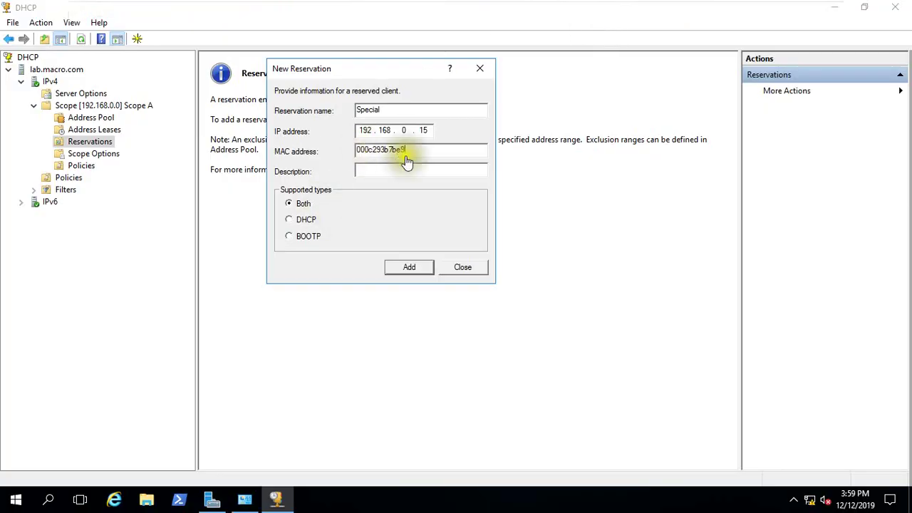
- Add the Special reservation, close the New Reservation dialog and view its entry in Scope A's Reservations and Address Leases
left_click(408, 267)
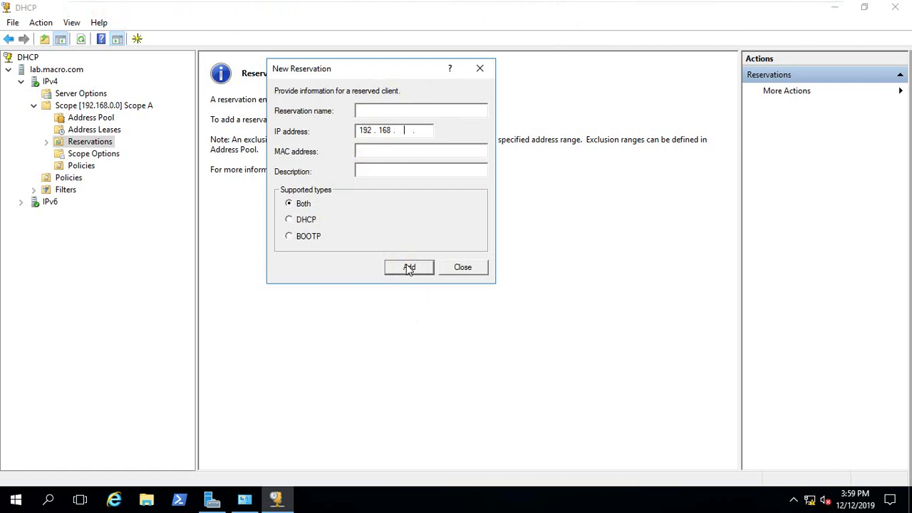
left_click(483, 68)
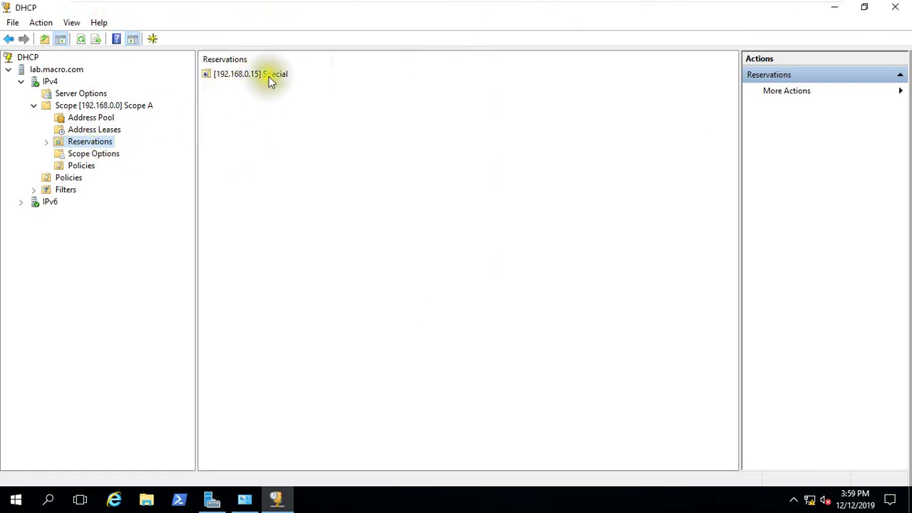
left_click(239, 74)
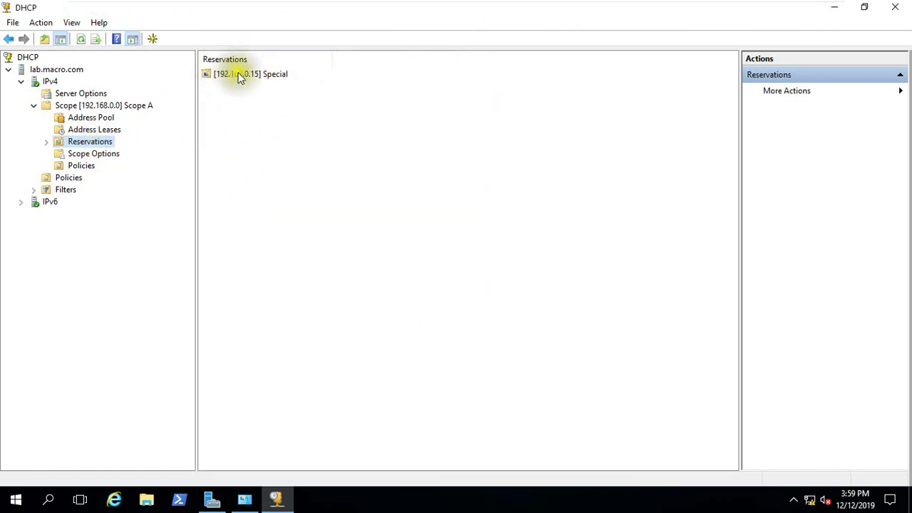
left_click(114, 130)
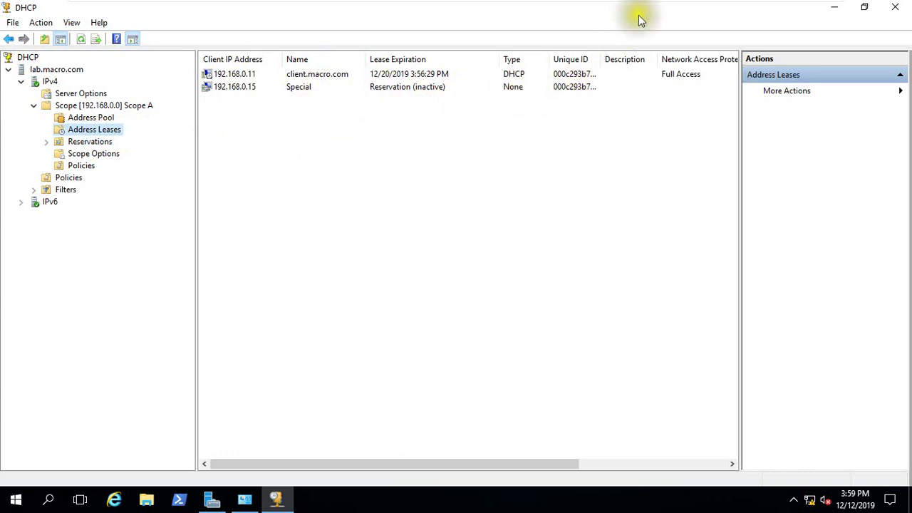
- Switch to the Windows 10 virtual machine and close Ethernet0's connection details and status windows
mouse_move(637, 9)
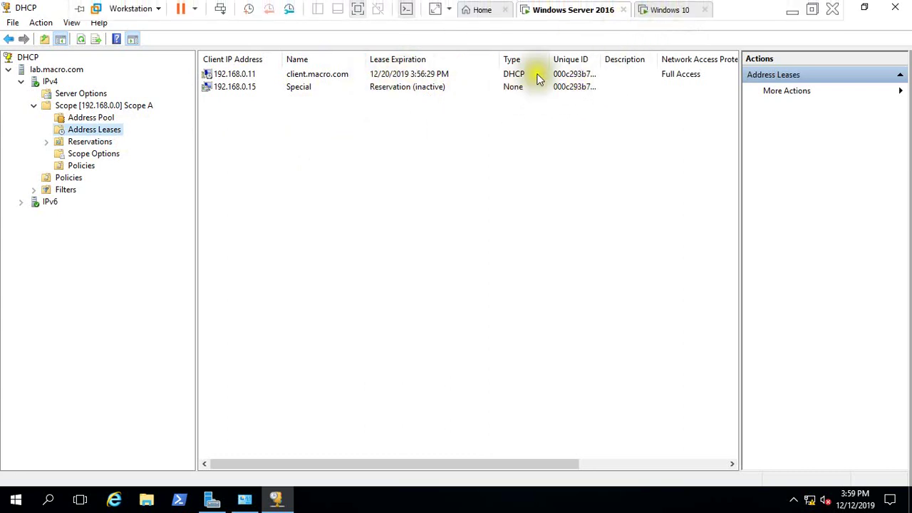
left_click(660, 11)
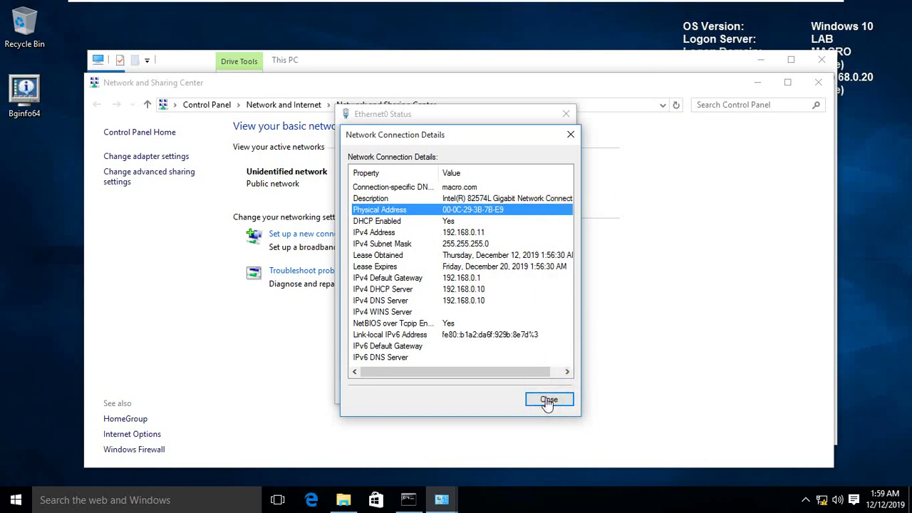
left_click(549, 401)
left_click(550, 390)
- Run ipconfig /renew in Command Prompt, copying the command for reuse
left_click(409, 499)
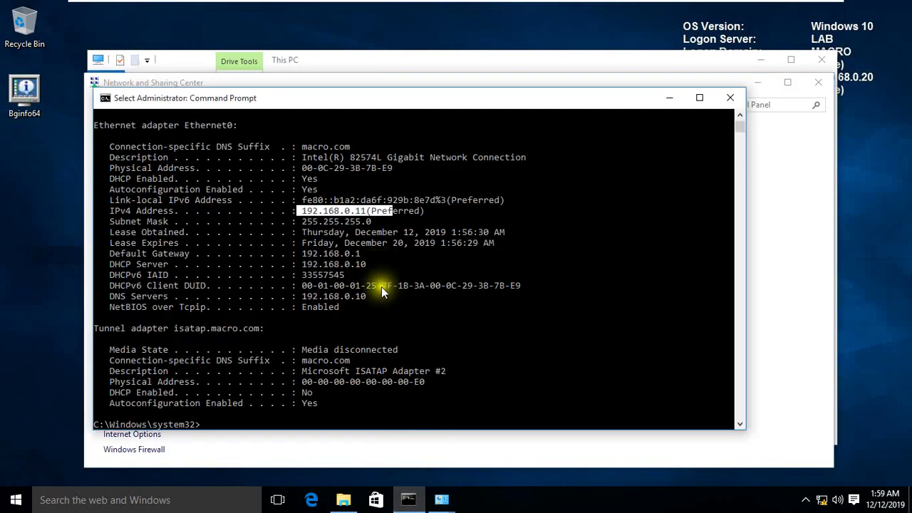
type("ip")
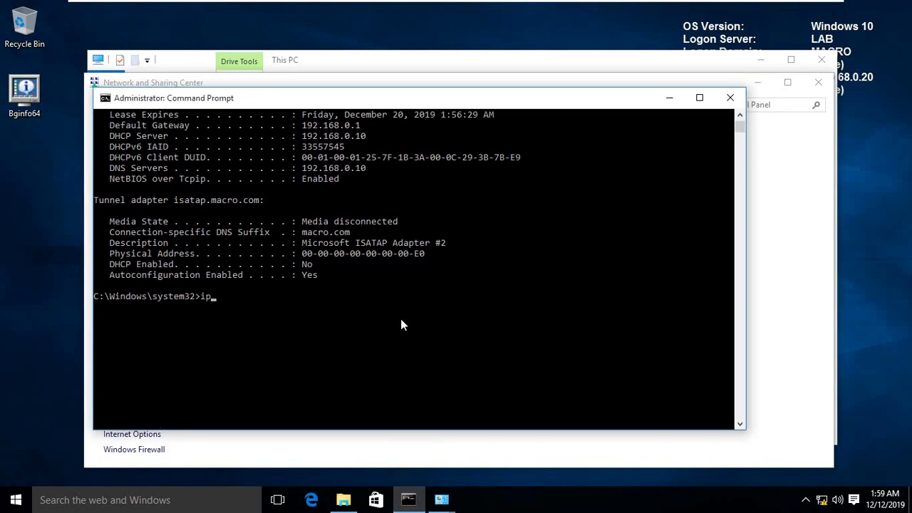
type("config /renew")
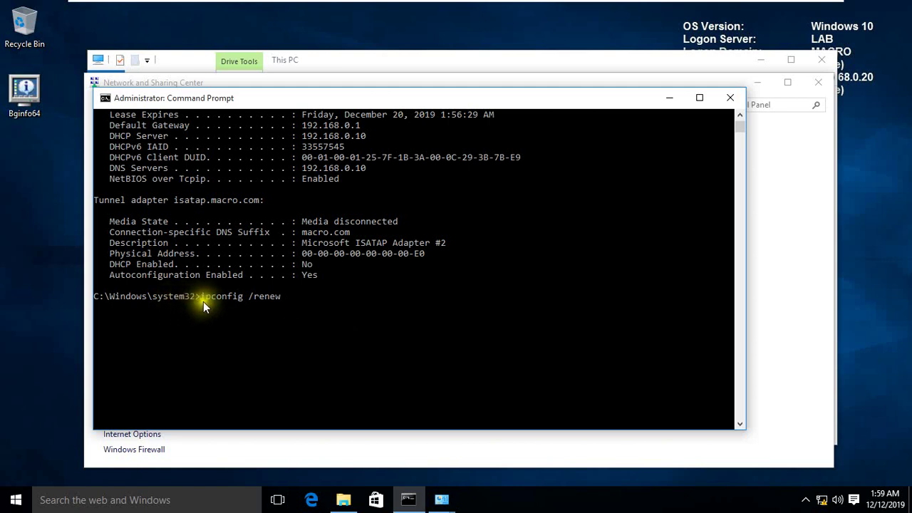
left_click_drag(203, 301, 298, 299)
key("super+c")
right_click(297, 294)
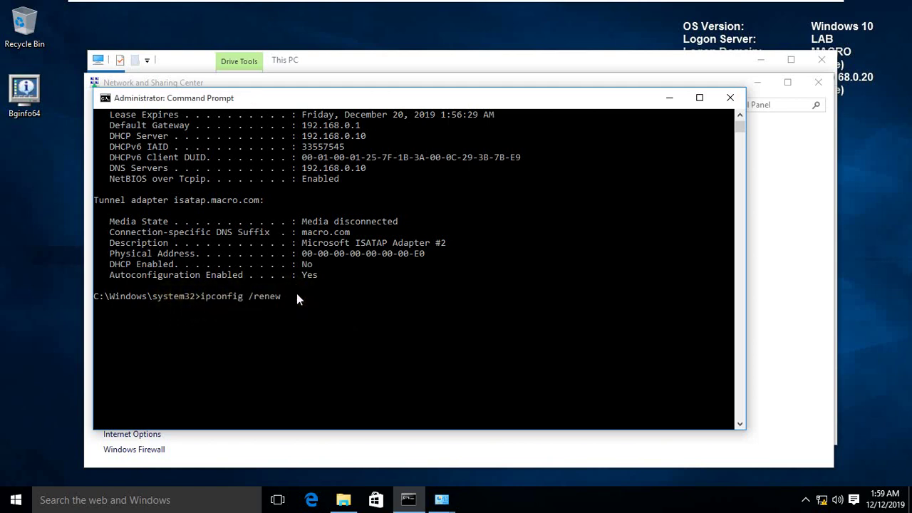
key("Return")
- Paste and run ipconfig /renew a second time in Command Prompt
scroll(326, 324, "down", 2)
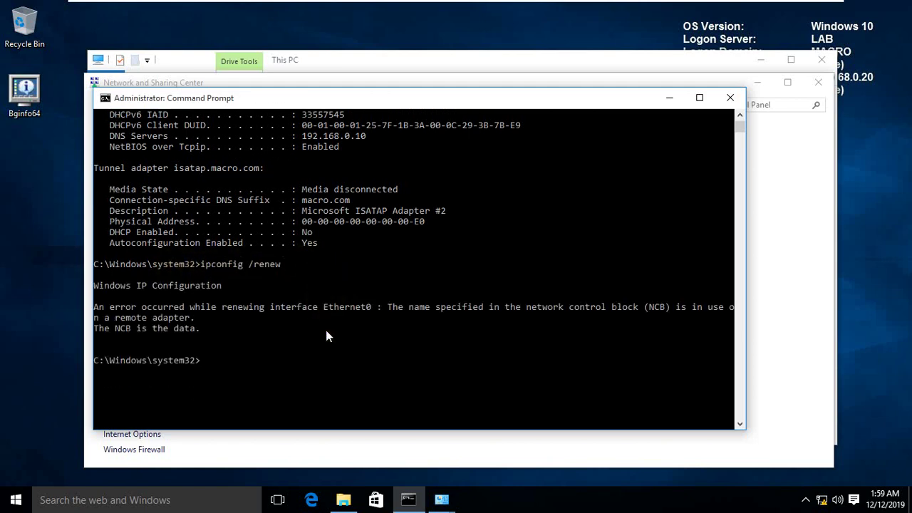
right_click(326, 331)
key("Return")
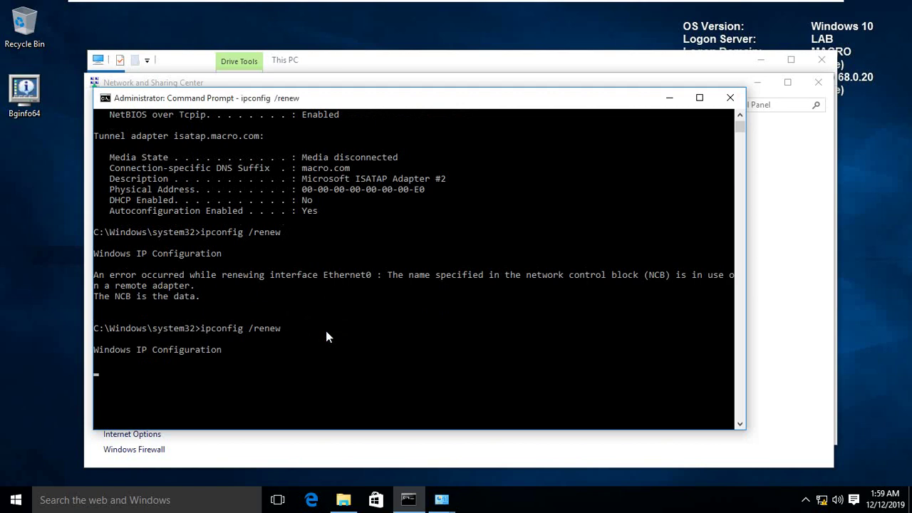
scroll(326, 336, "down", 2)
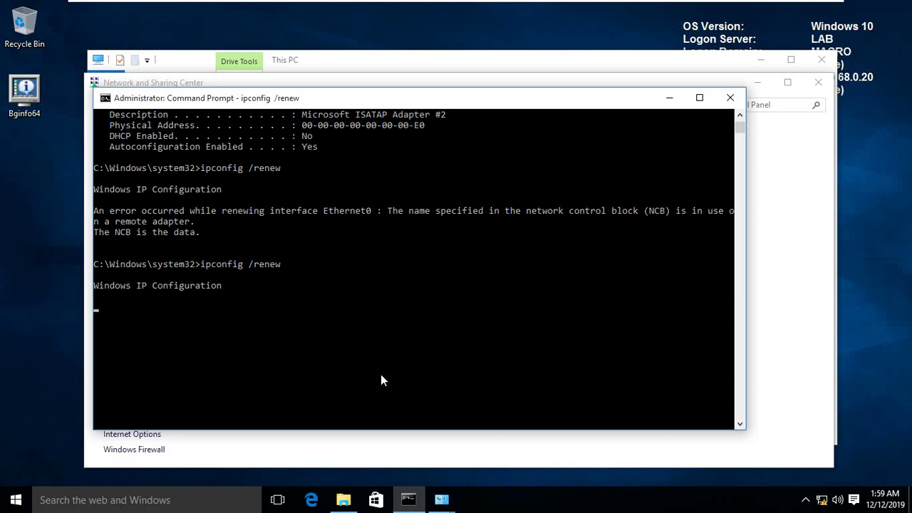
- Open Ethernet0's network connection details from Network and Sharing Center and check the IPv4 address
left_click(780, 212)
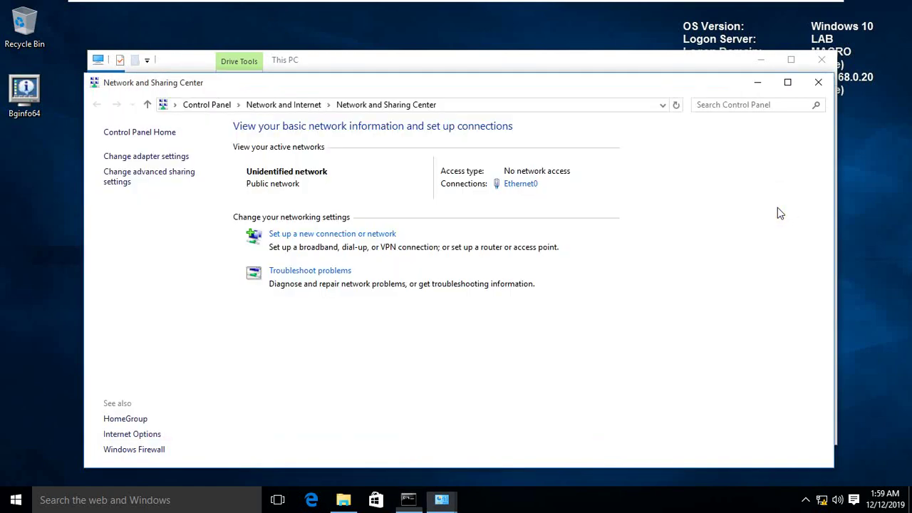
left_click(520, 183)
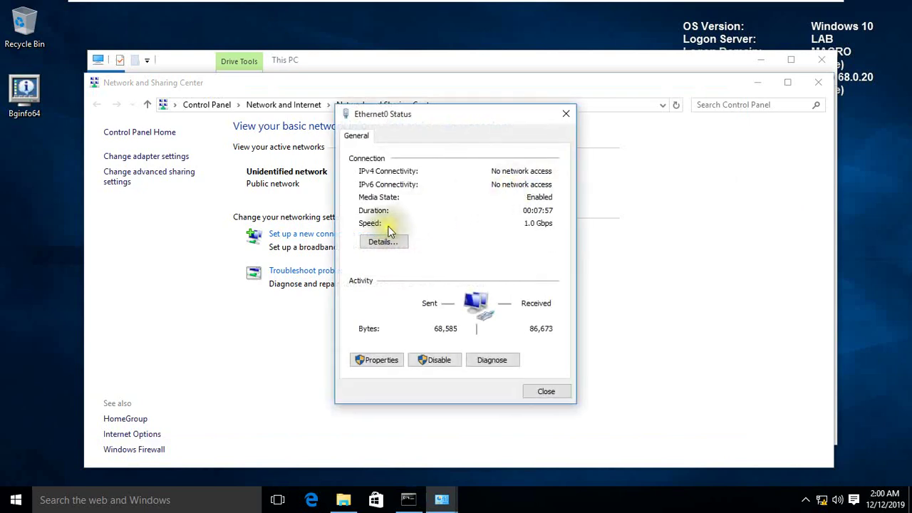
left_click(383, 242)
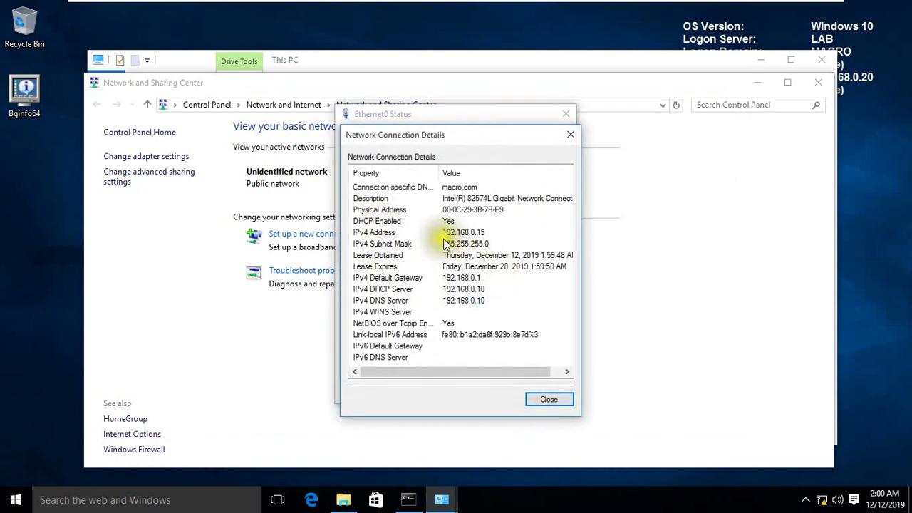
left_click(448, 234)
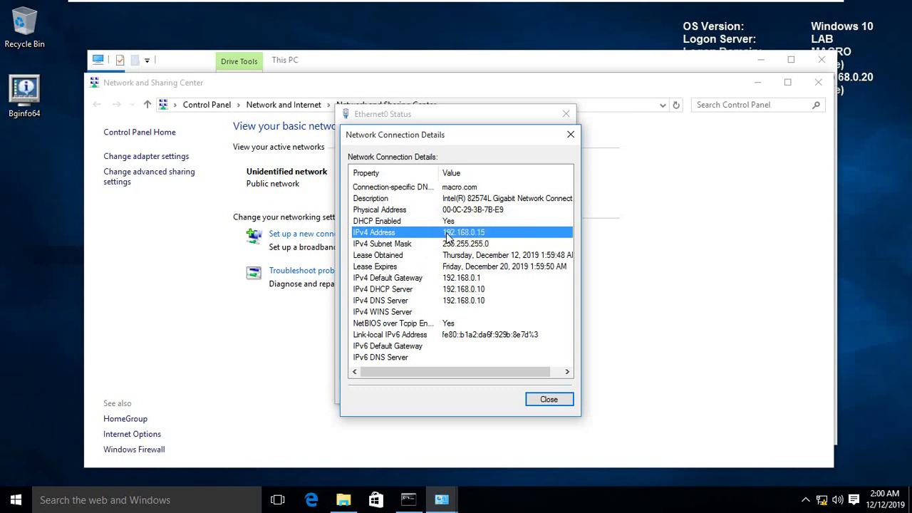
- Switch to the Windows Server 2016 virtual machine, refresh Scope A's Address Leases and compare them with the Reservations
mouse_move(625, 9)
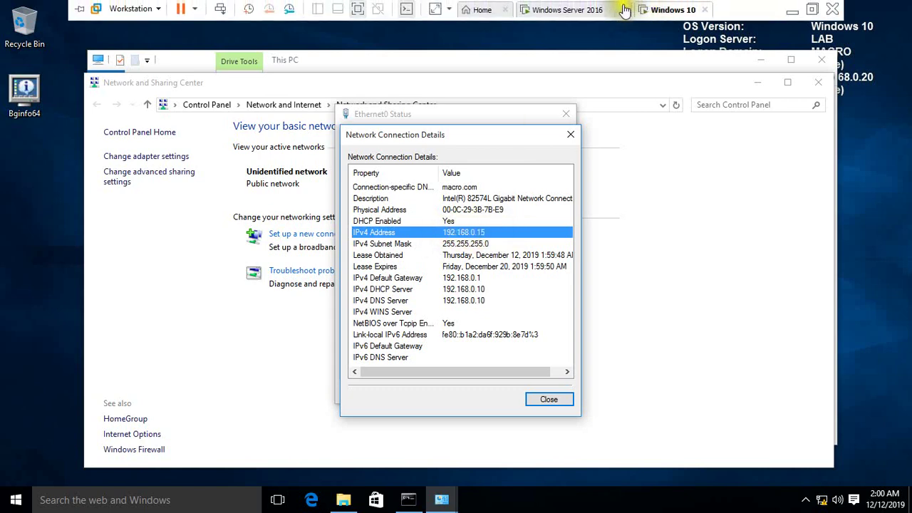
left_click(590, 11)
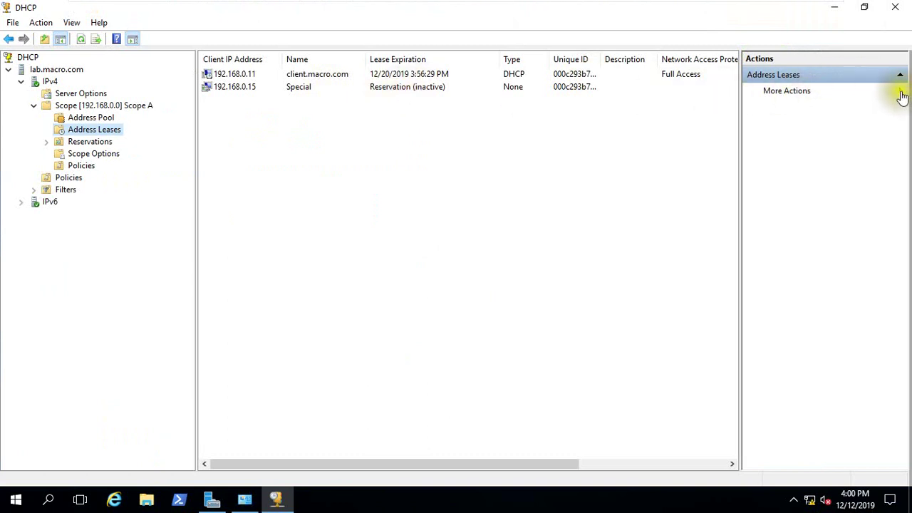
left_click(897, 91)
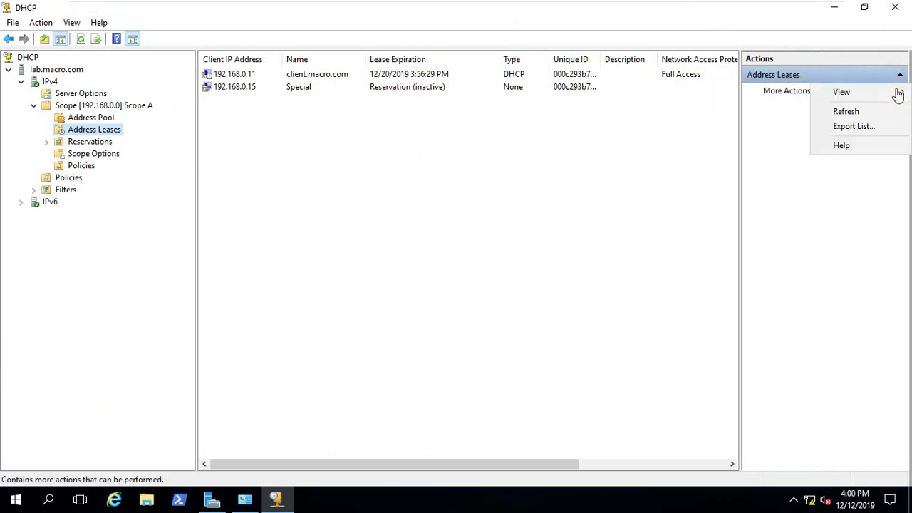
left_click(861, 110)
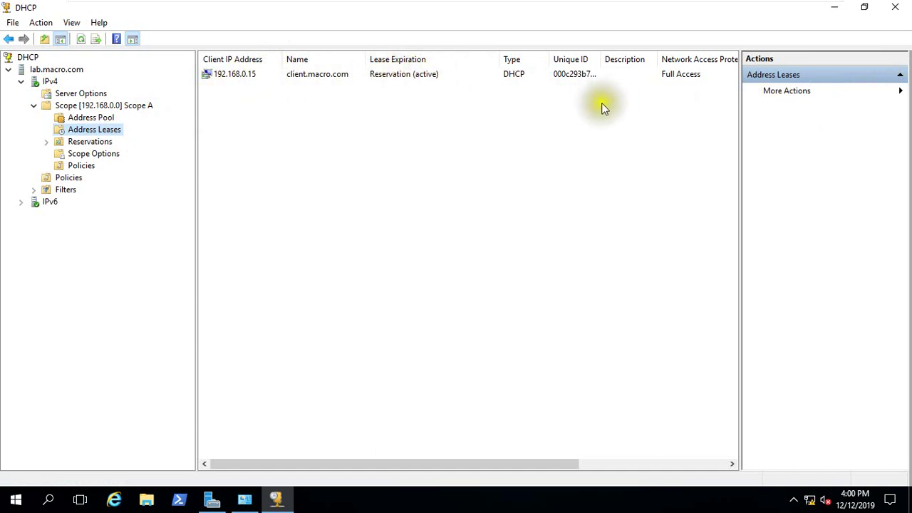
left_click(91, 144)
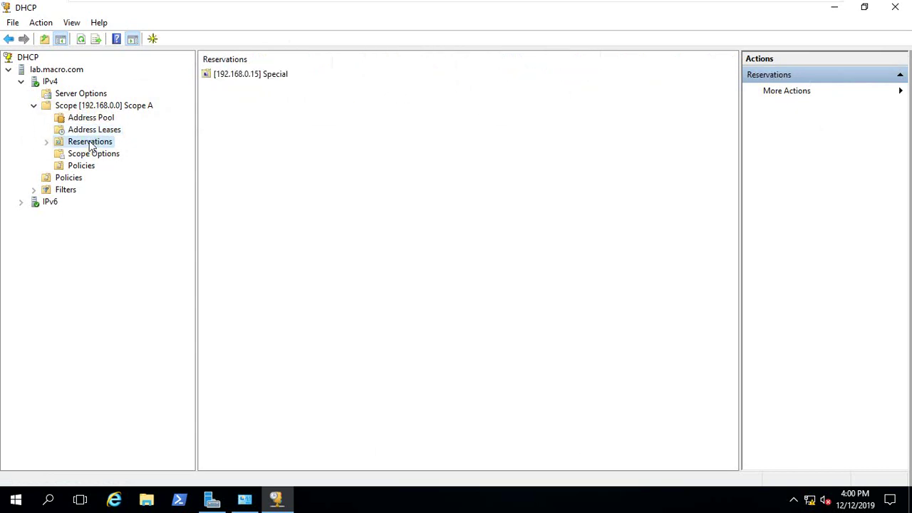
left_click(94, 130)
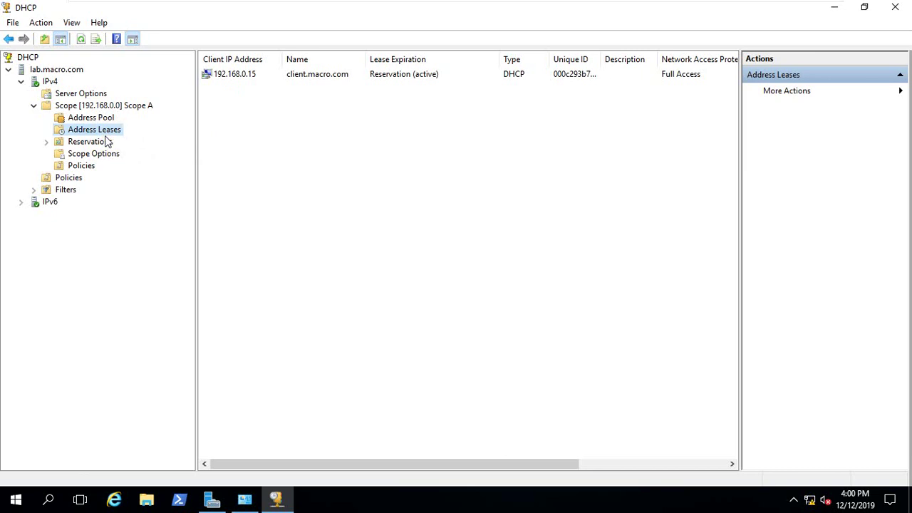
- Minimize the virtual machine window to return to the host desktop
mouse_move(275, 4)
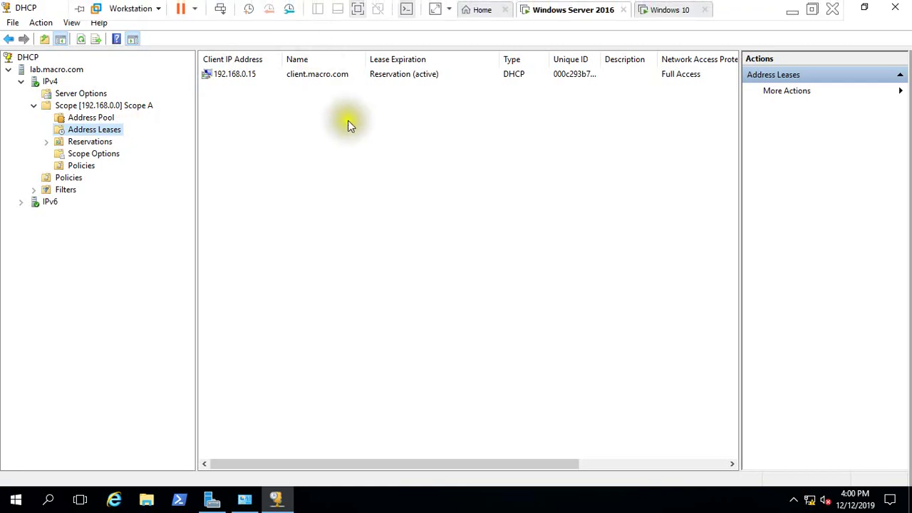
left_click(788, 8)
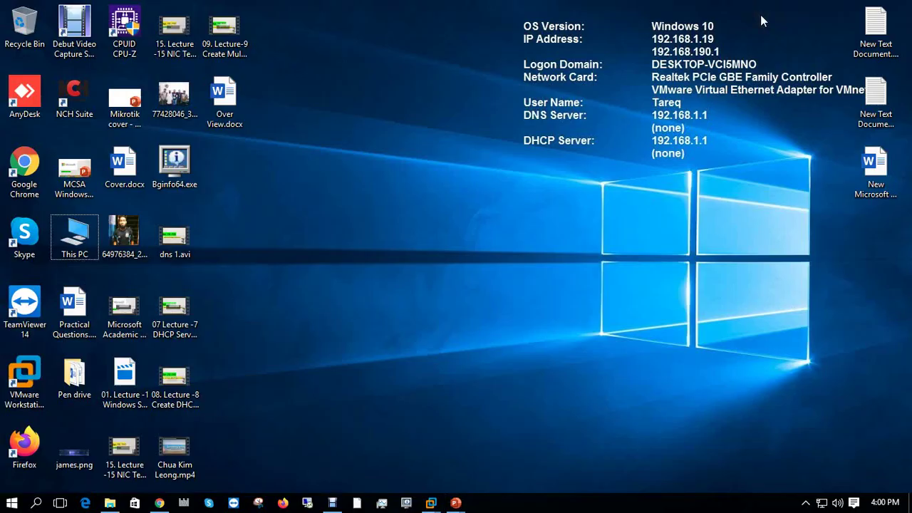
key("super+p")
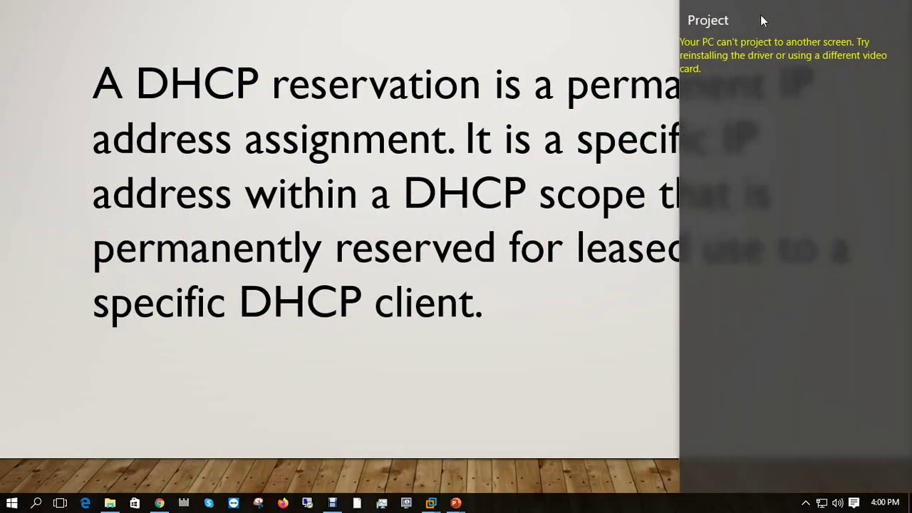
left_click(333, 503)
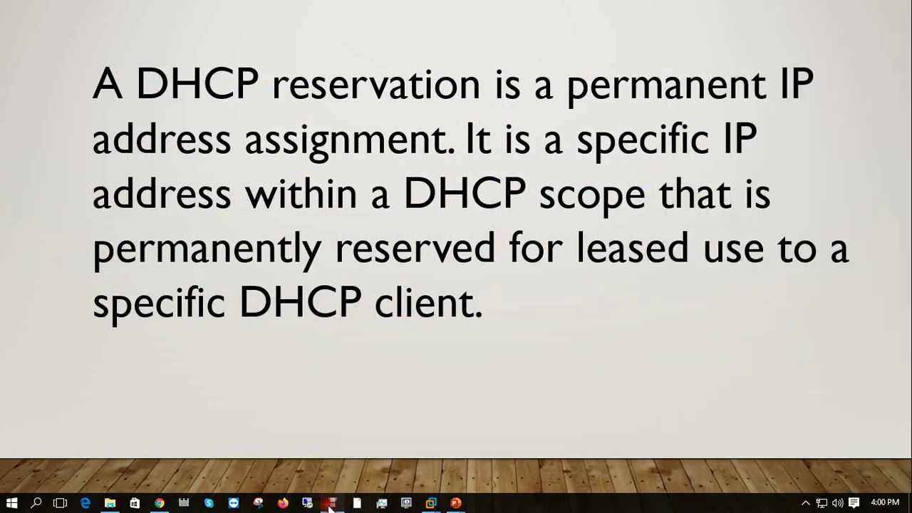